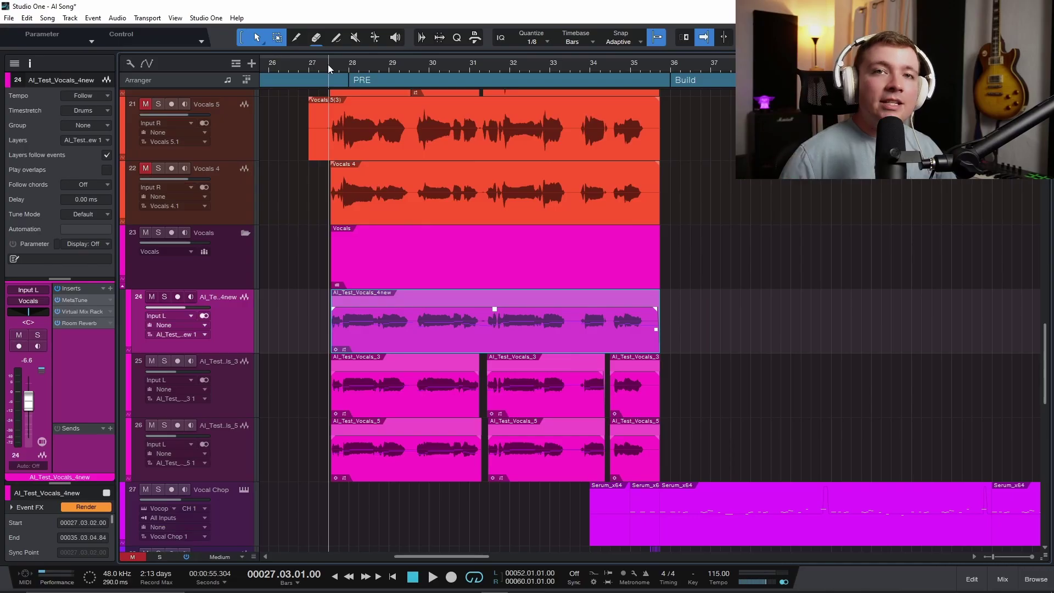
# Step: Start playback and set track height to Normal so tracks 19 through 29 fit on screen
pyautogui.press('space')
pyautogui.hotkey('alt', 'w')
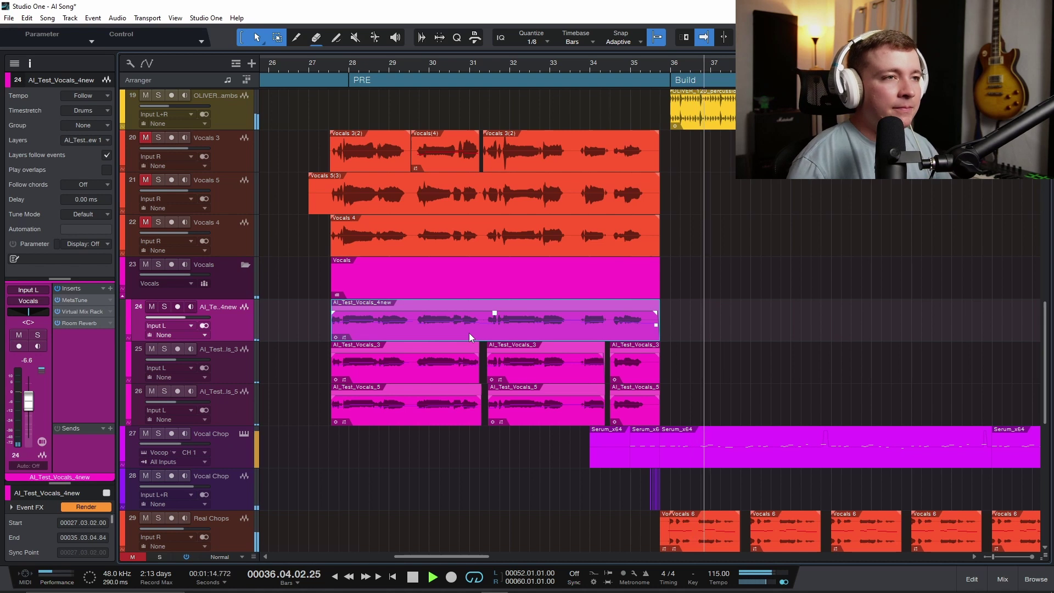
# Step: Stop playback, solo AI_Test_Vocals_4new on track 24, select its clip and enlarge the lane
pyautogui.press('space')
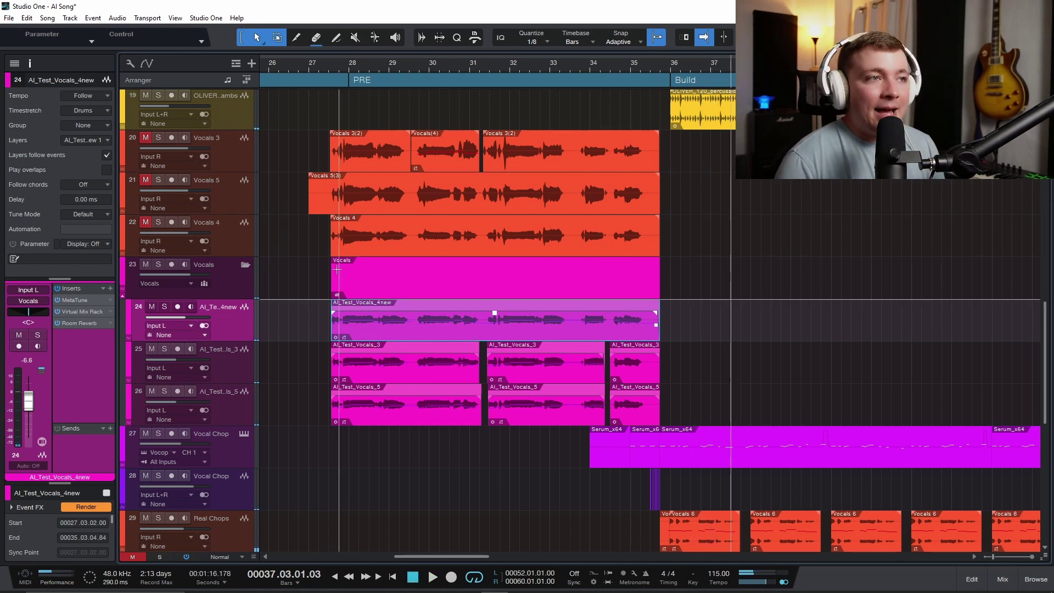
pyautogui.press('s')
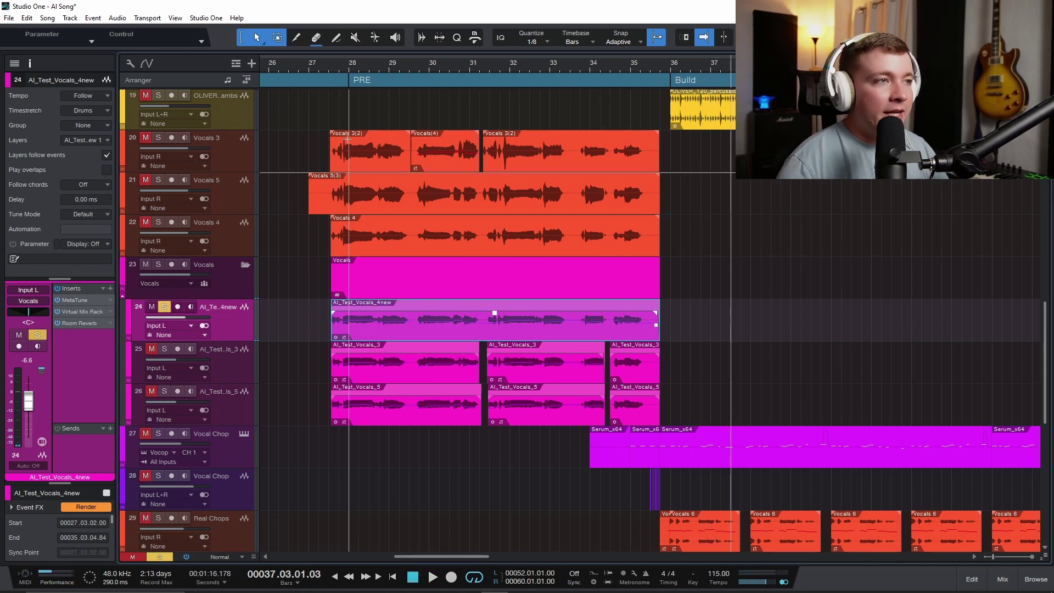
pyautogui.click(469, 283)
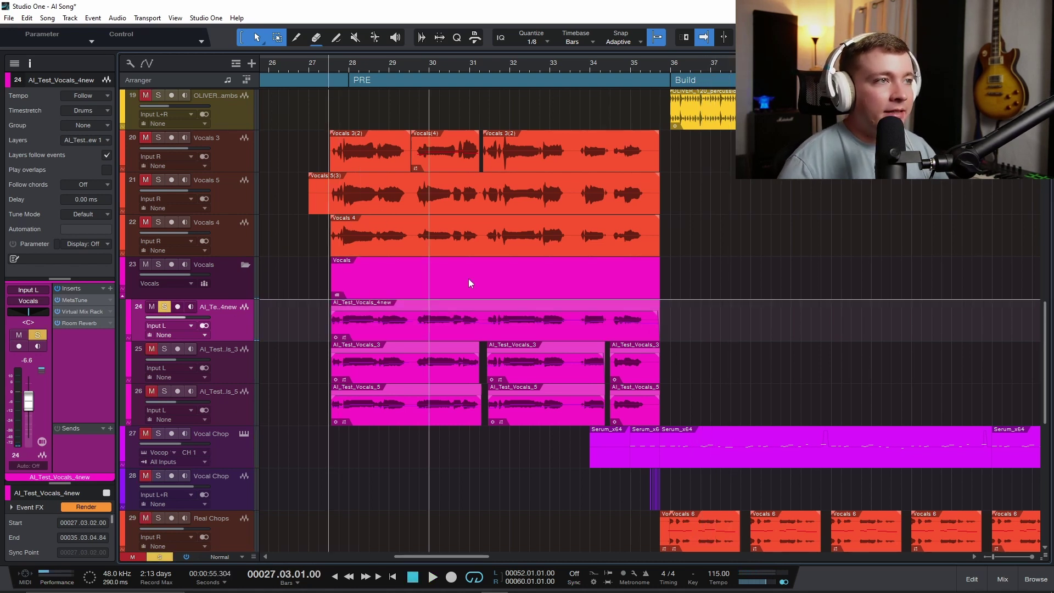
pyautogui.click(472, 331)
pyautogui.hotkey('shift', 'e')
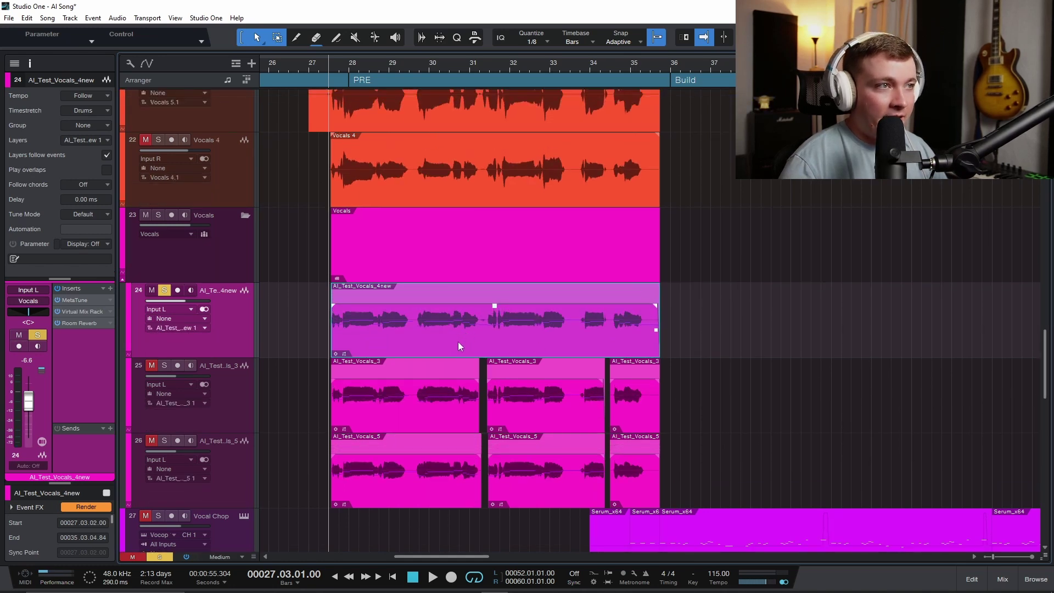
pyautogui.hotkey('shift', 'e')
# Step: Play the soloed vocal while zooming in vertically and horizontally on its phrases
pyautogui.press('space')
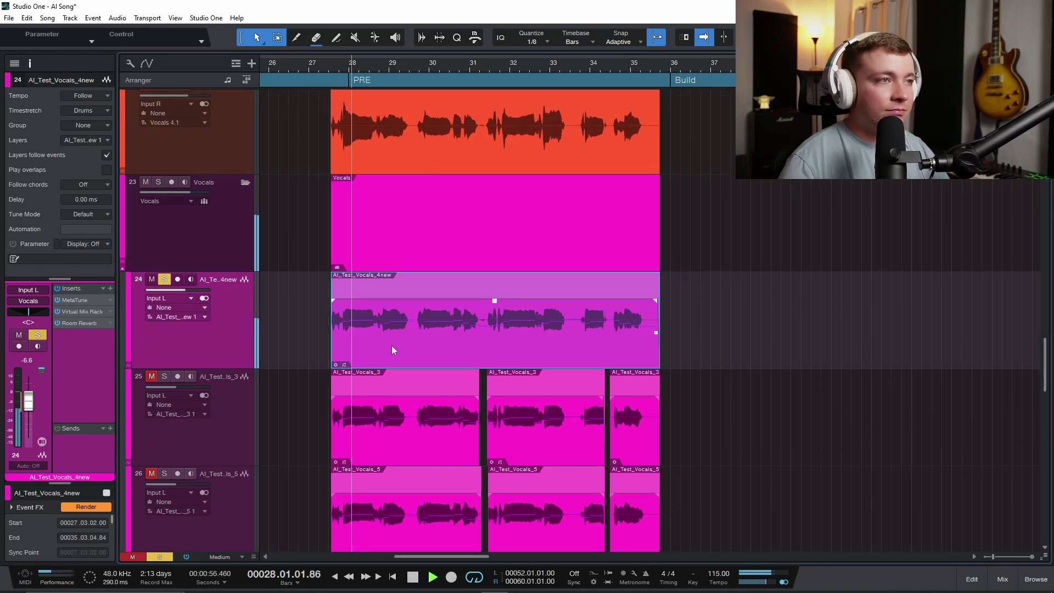
pyautogui.hotkey('shift', 'e')
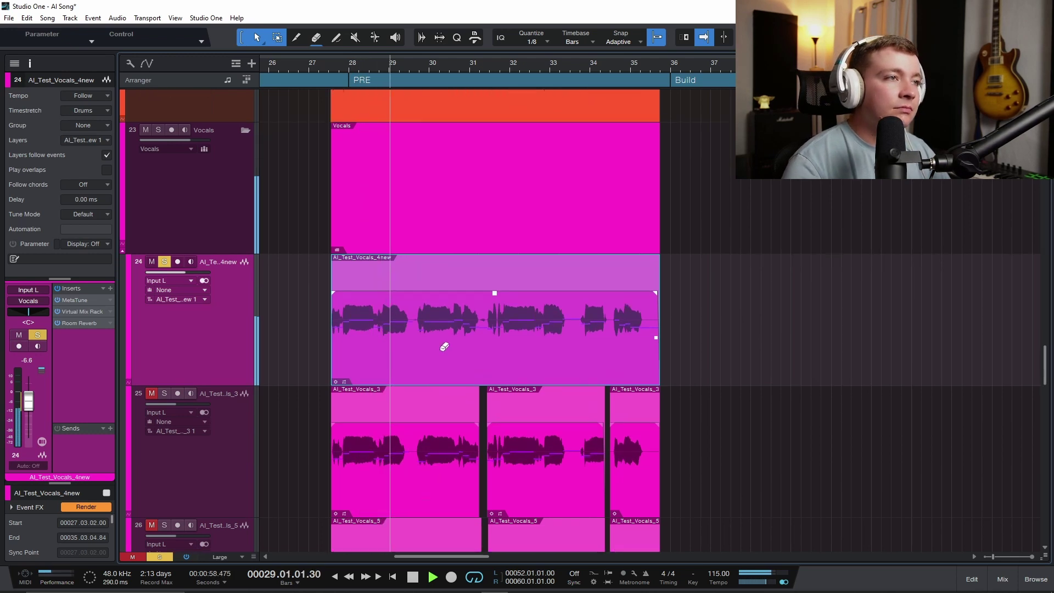
pyautogui.hotkey('shift', 'e')
pyautogui.hotkey('shift', 'e')
pyautogui.press('e')
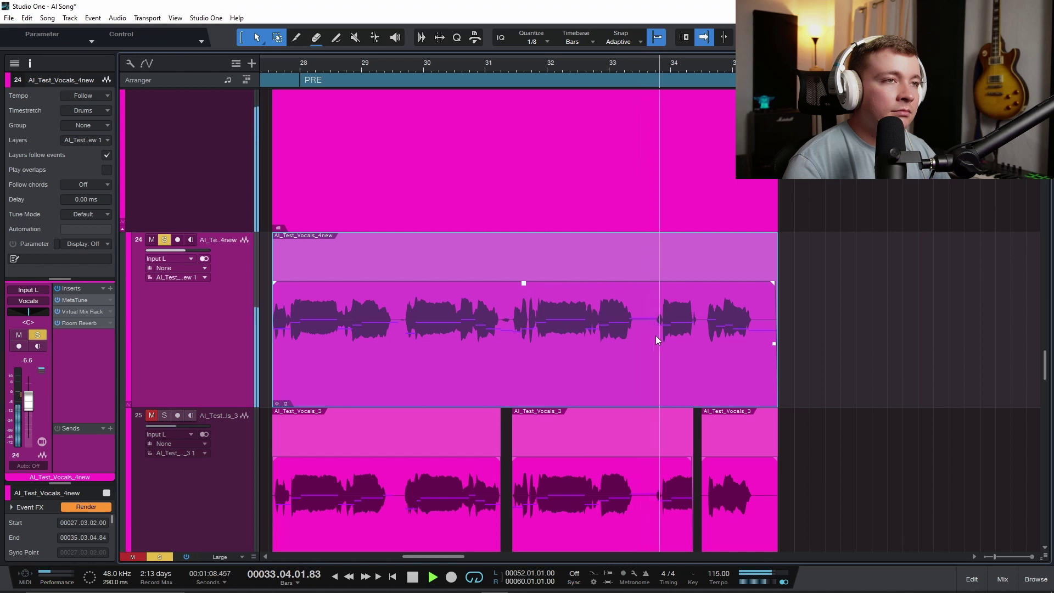
pyautogui.hscroll(1, 674, 338)
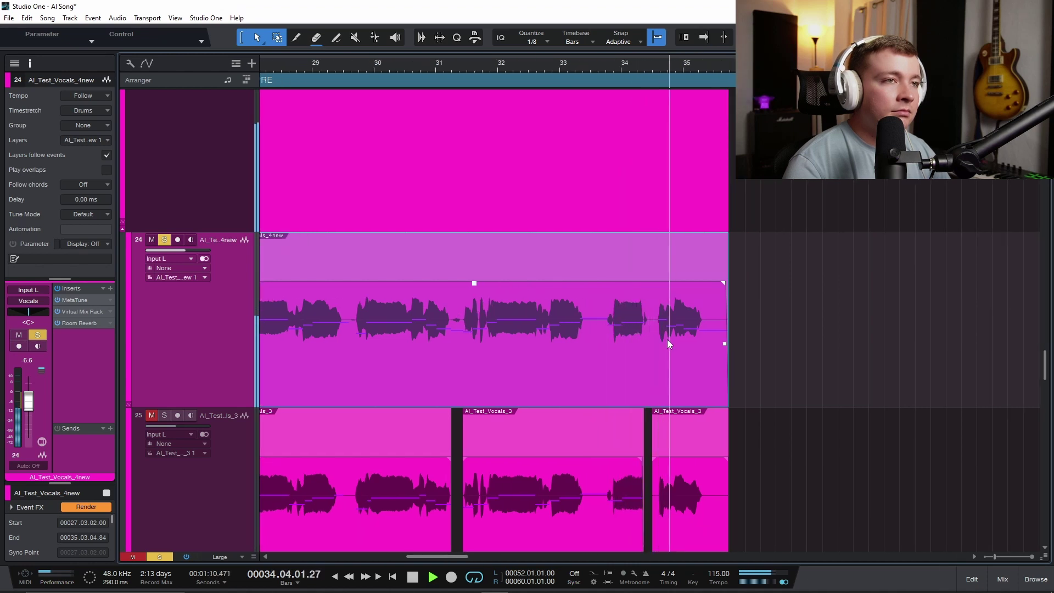
pyautogui.hscroll(-1, 503, 330)
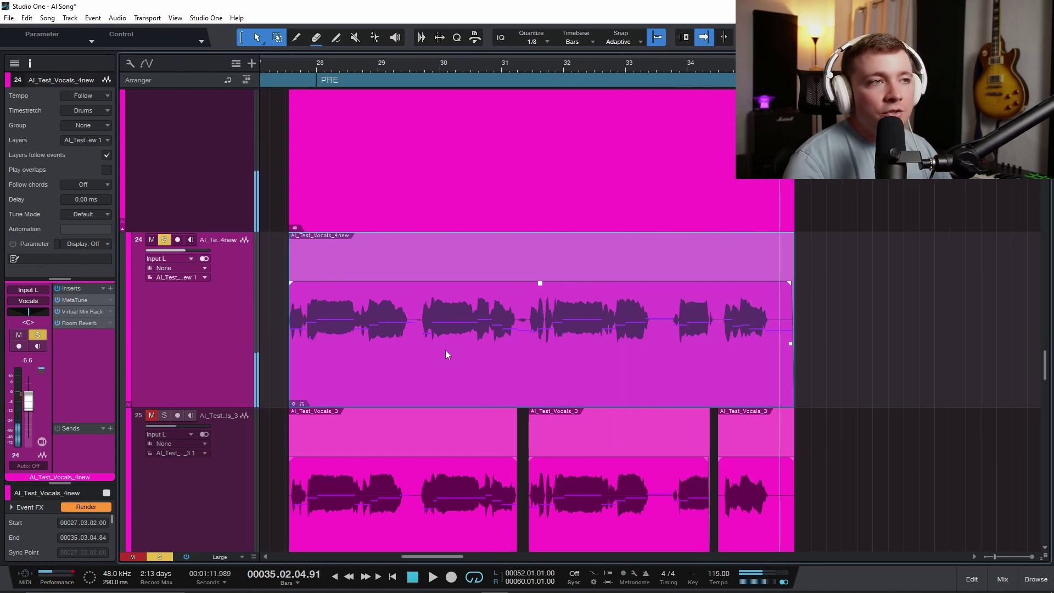
# Step: Restart playback from bar 31 to audition the vocal, then stop
pyautogui.press('space')
pyautogui.scroll(2, 410, 339)
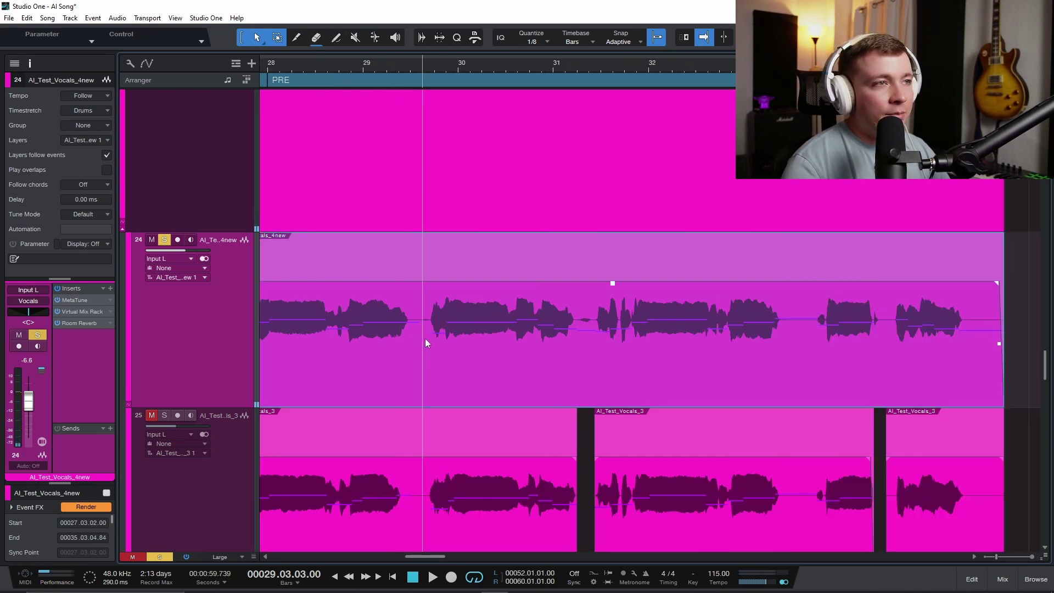
pyautogui.press('space')
pyautogui.click(573, 85)
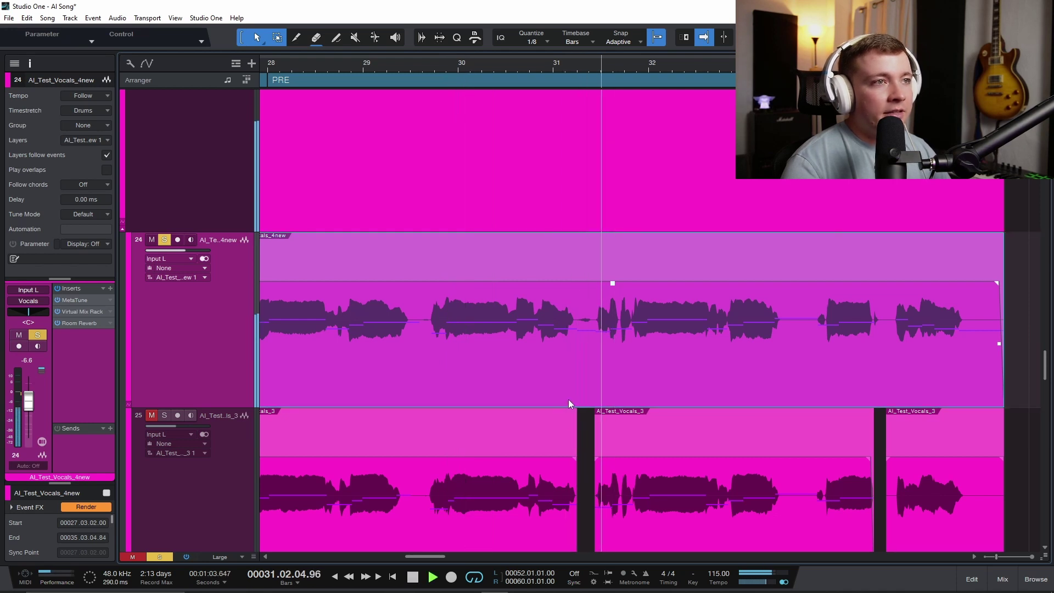
pyautogui.press('space')
pyautogui.scroll(-5, 537, 372)
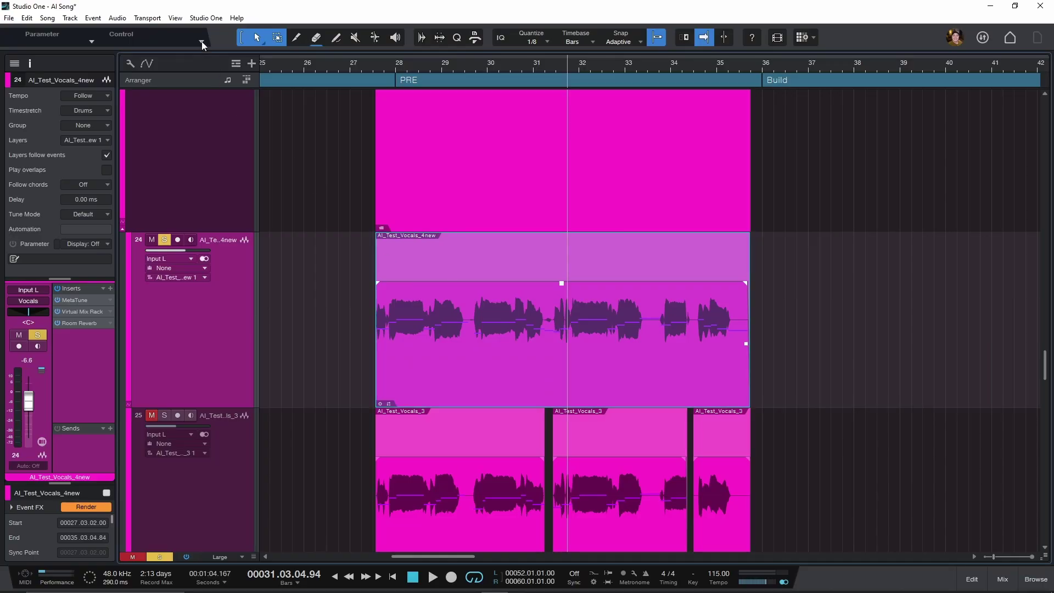
# Step: Open the Studio One application menu
pyautogui.click(206, 18)
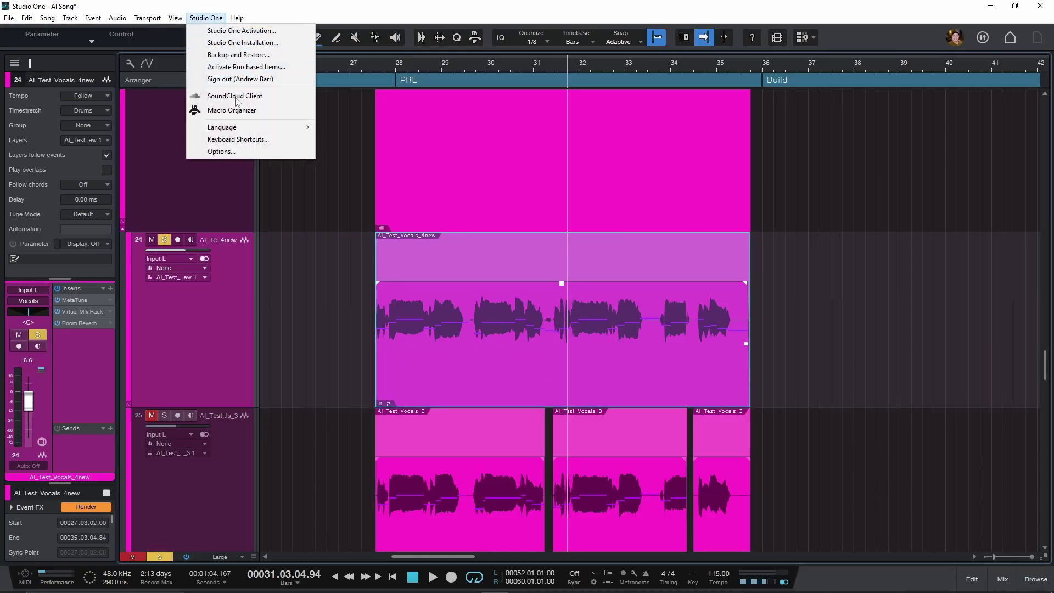
# Step: Find Audio > Strip Silence's Ctrl+/ shortcut by searching 'strip' in Keyboard Shortcuts, then close with OK
pyautogui.click(258, 140)
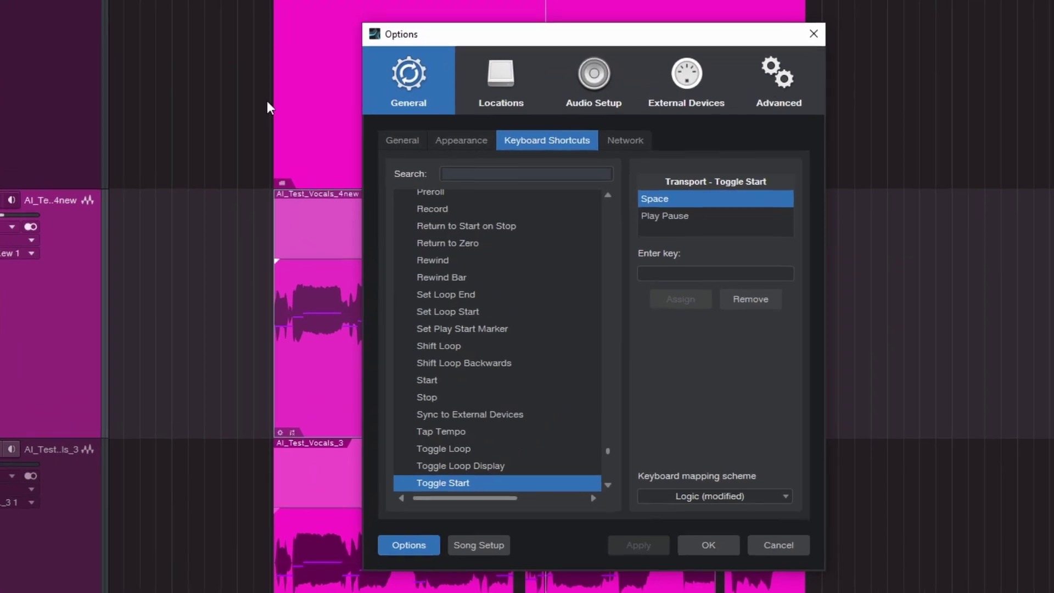
pyautogui.click(533, 172)
pyautogui.write('strip')
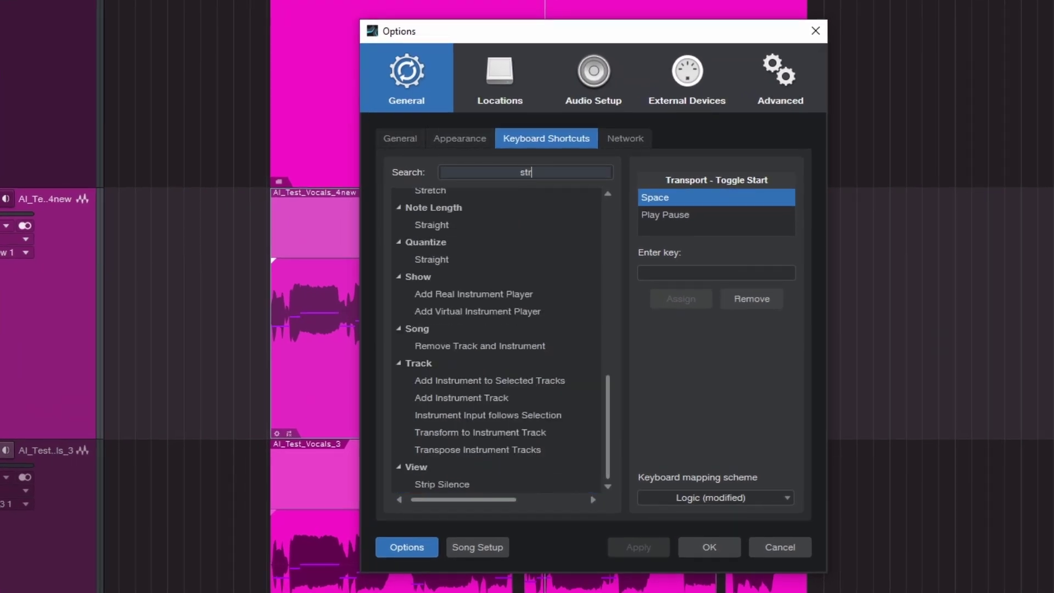
pyautogui.click(503, 215)
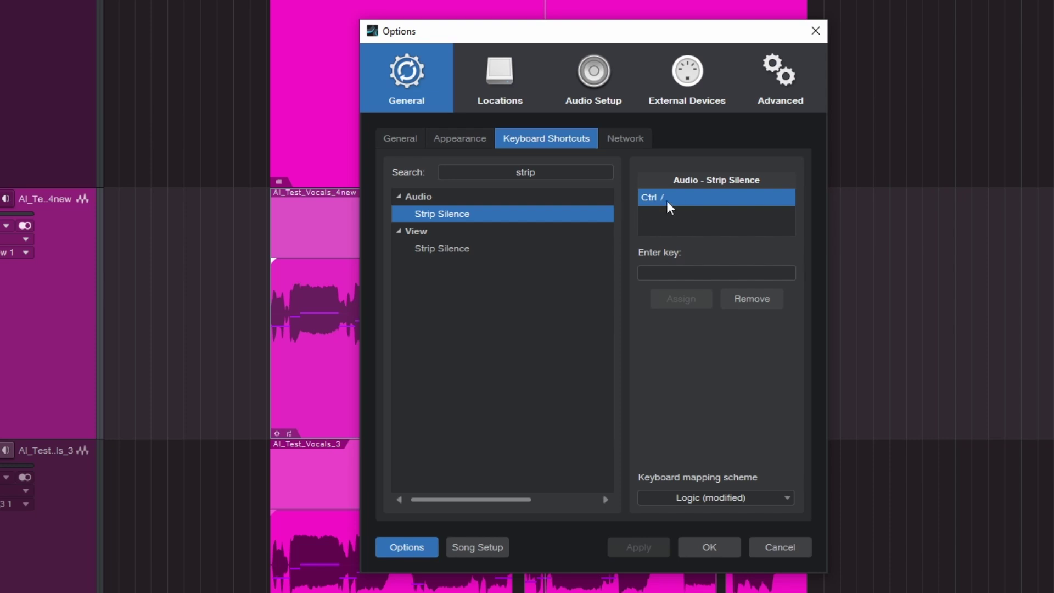
pyautogui.click(671, 276)
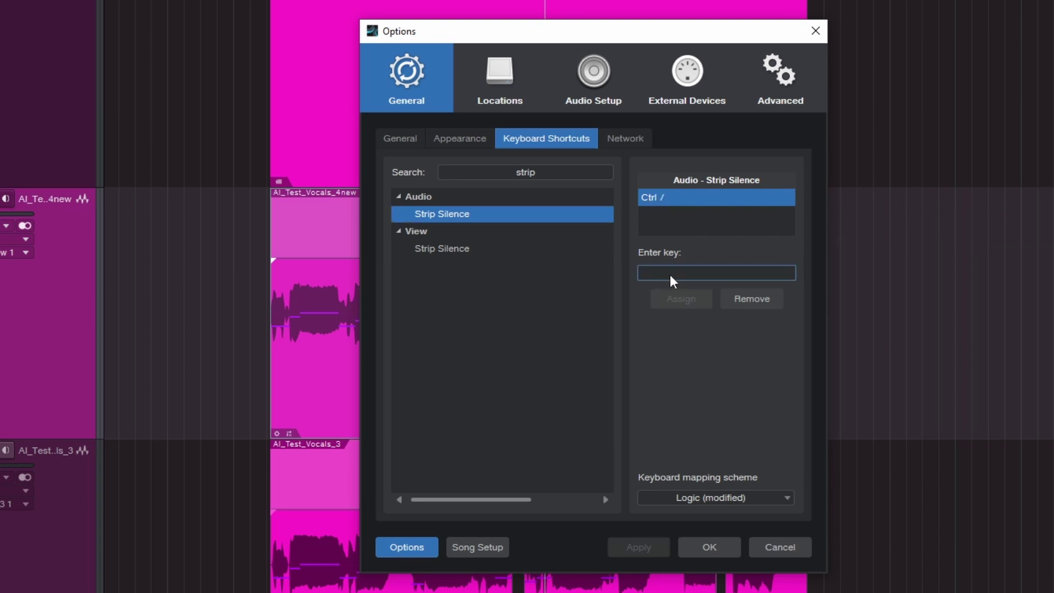
pyautogui.click(714, 542)
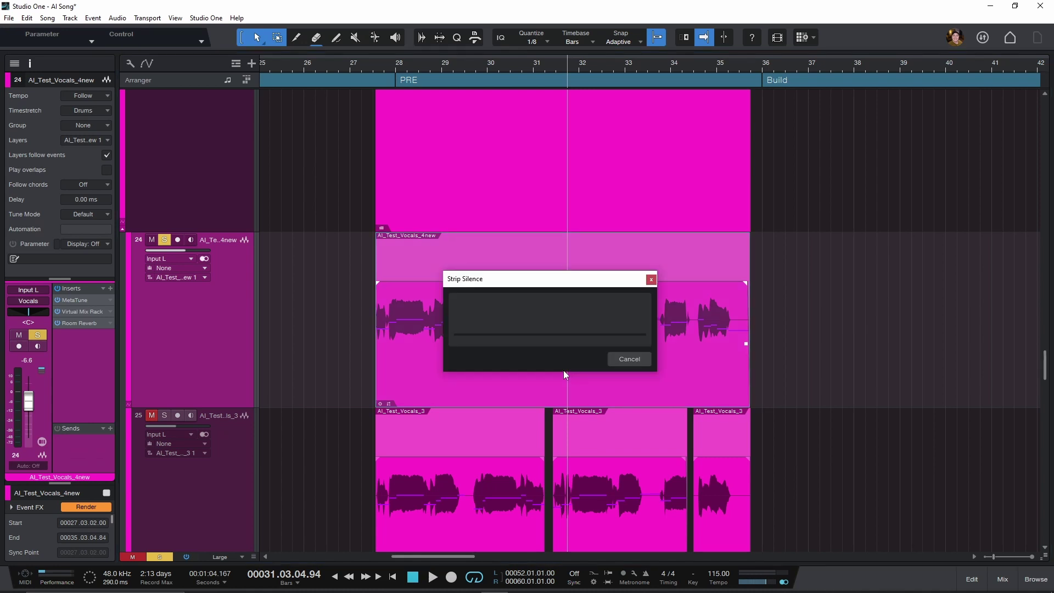
# Step: Zoom in on the split vocal clips, play from bar 31.3 with Autoscroll on, then stop
pyautogui.scroll(5, 570, 356)
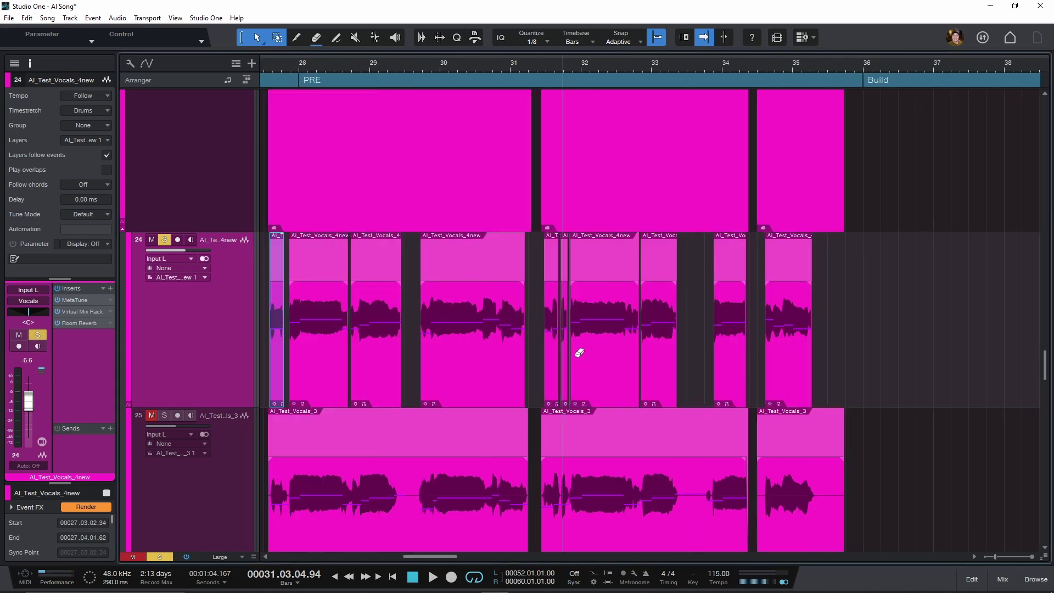
pyautogui.scroll(3, 563, 357)
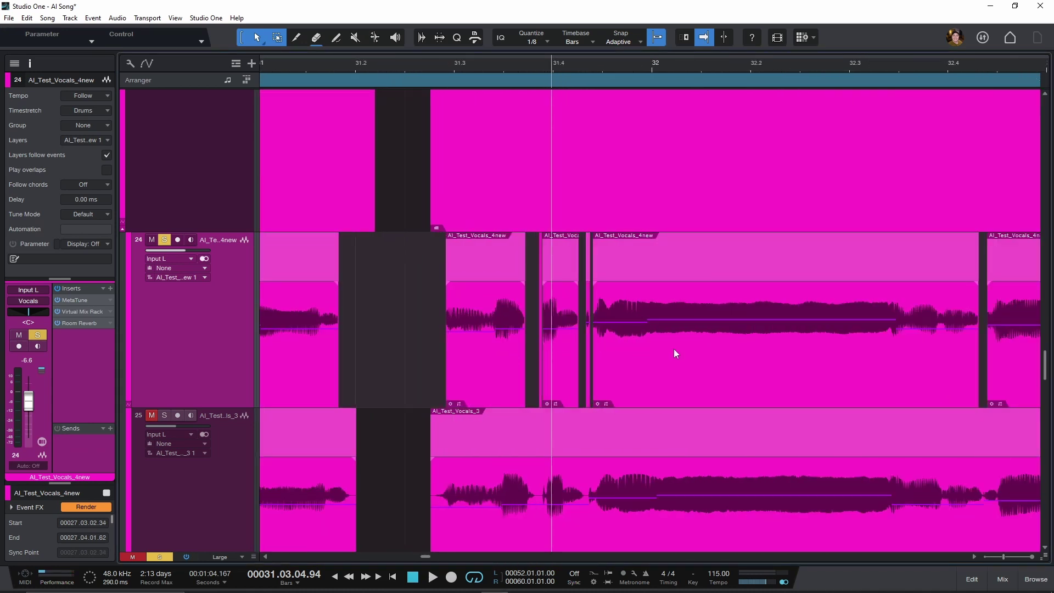
pyautogui.scroll(-2, 705, 375)
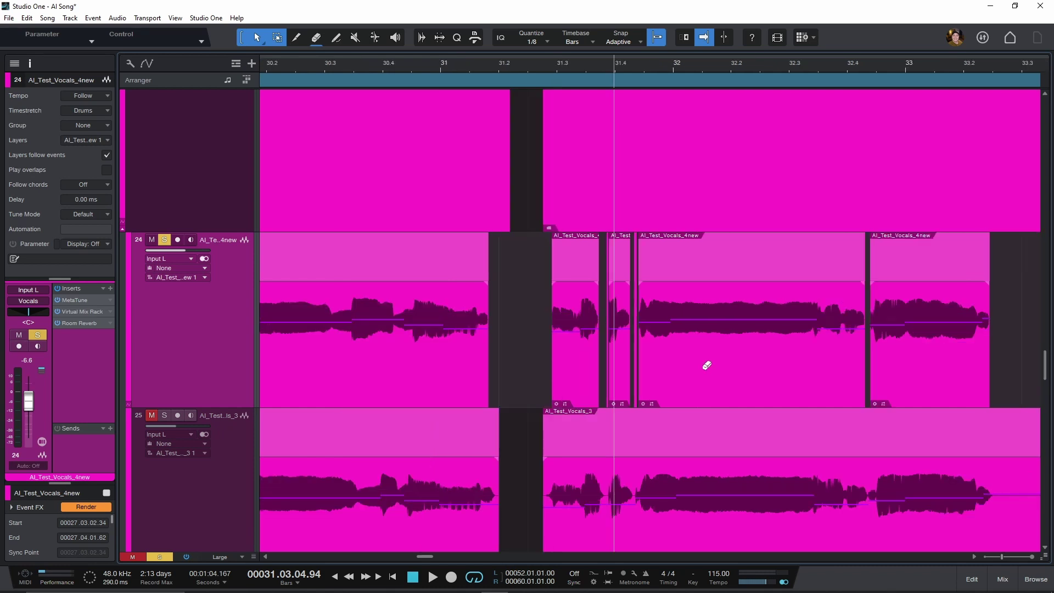
pyautogui.scroll(-2, 704, 375)
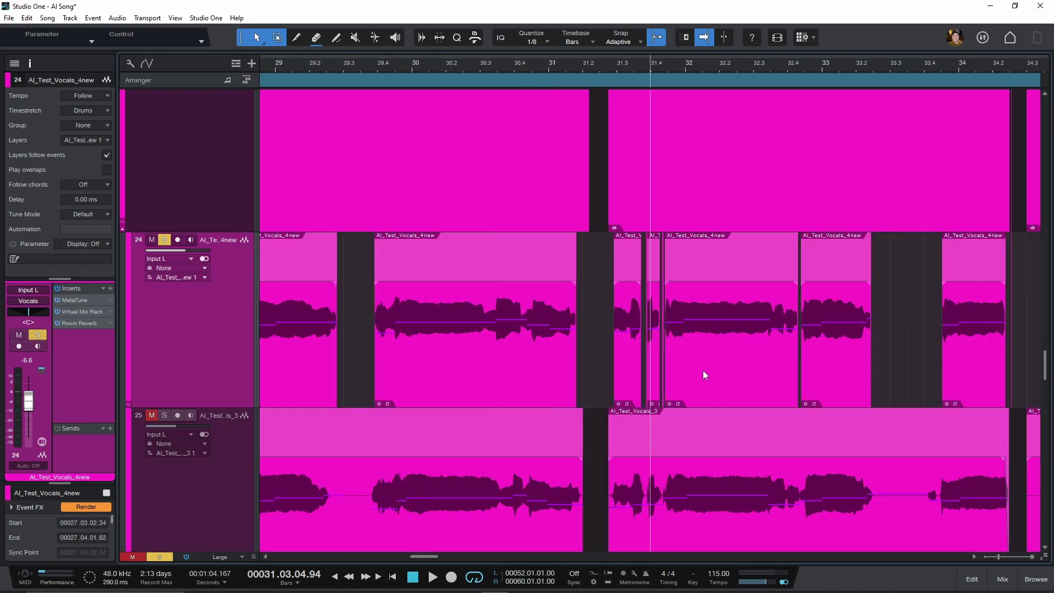
pyautogui.click(598, 359)
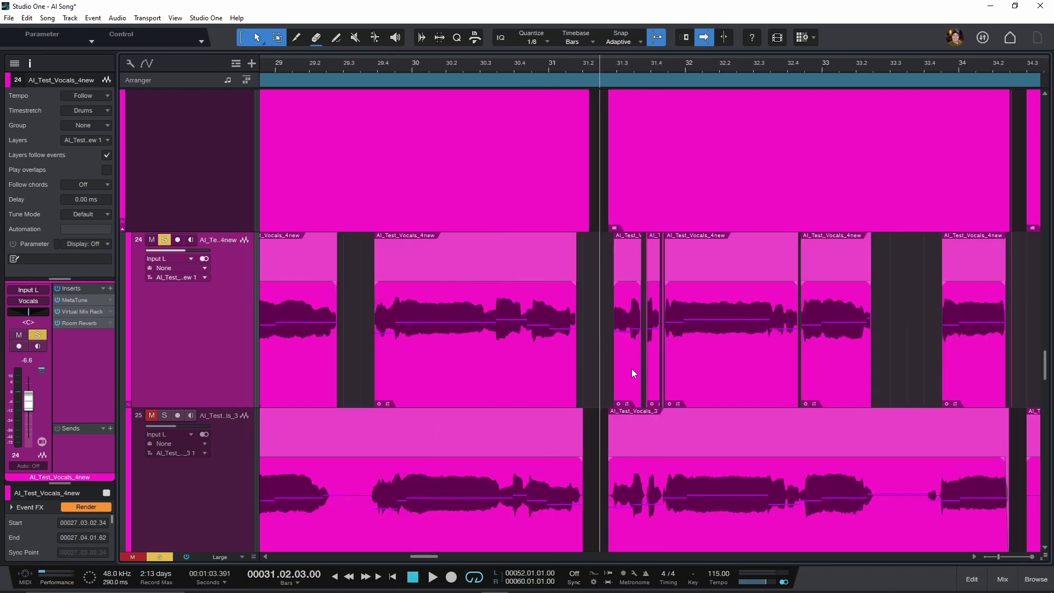
pyautogui.scroll(1, 679, 368)
pyautogui.press('space')
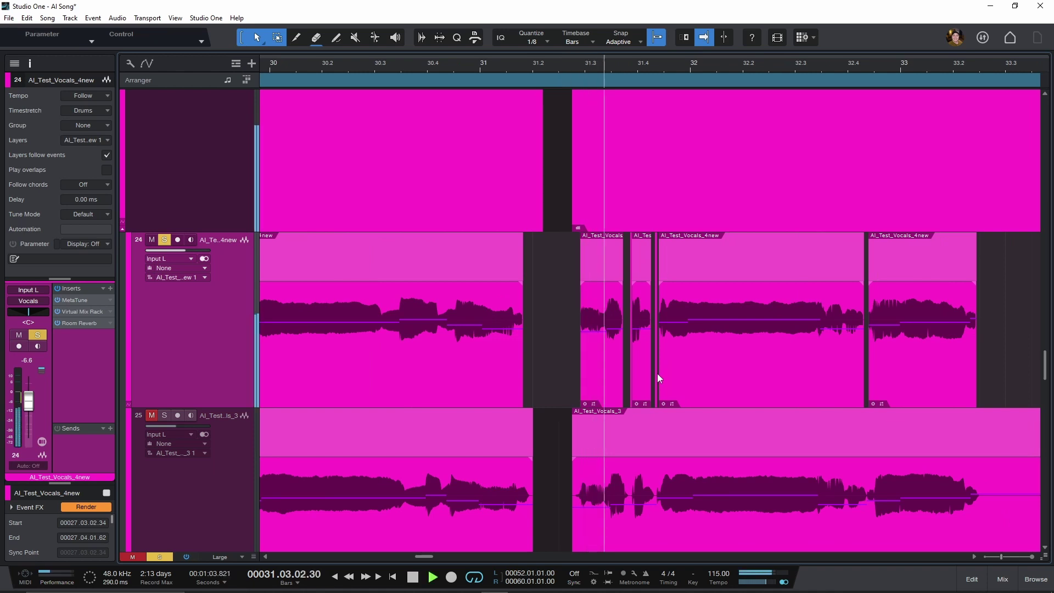
pyautogui.hscroll(1, 703, 363)
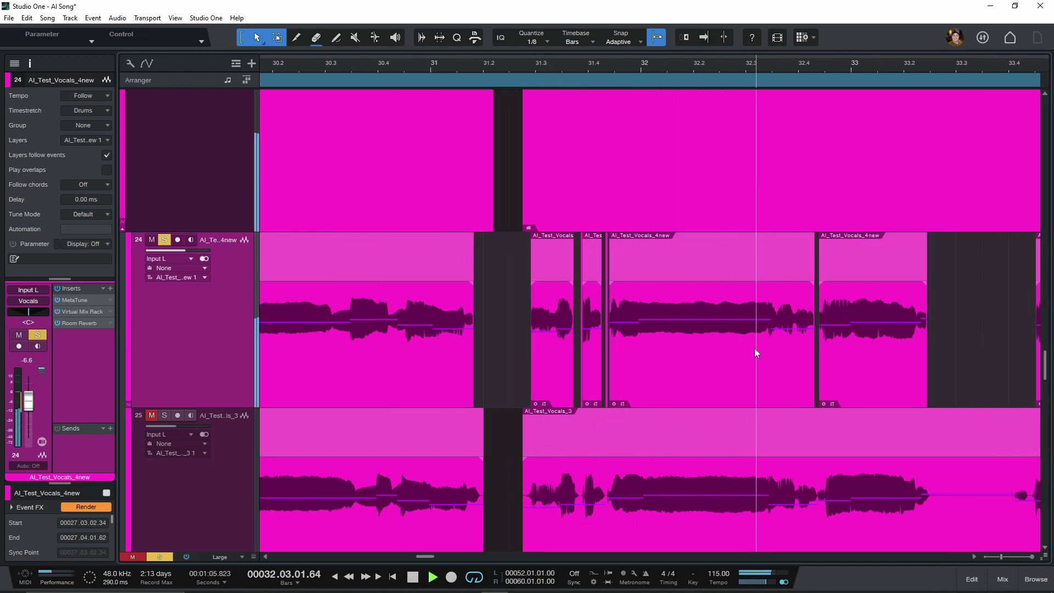
pyautogui.press('f')
pyautogui.press('space')
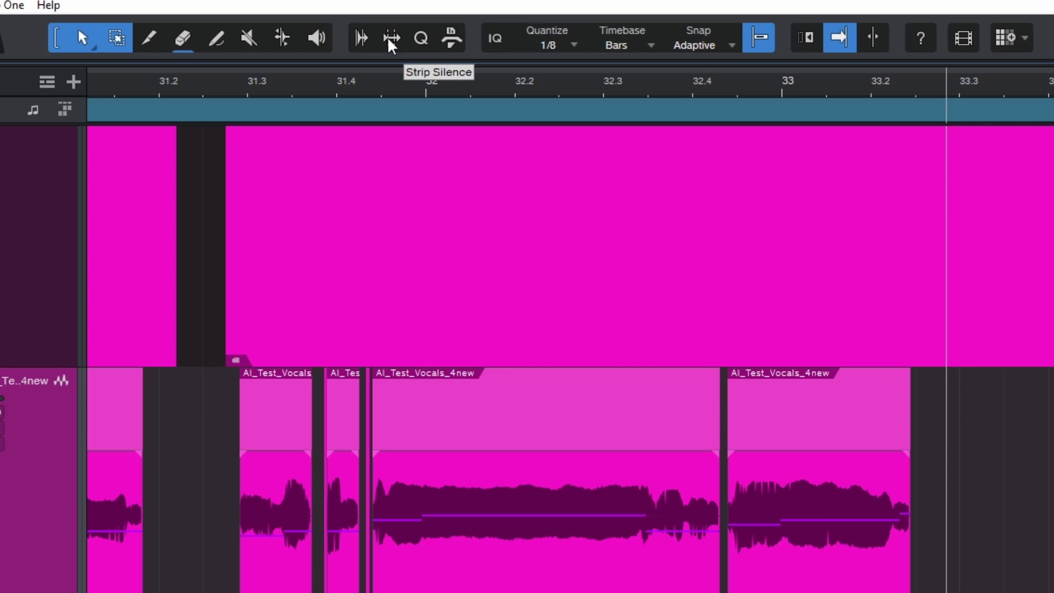
pyautogui.click(391, 39)
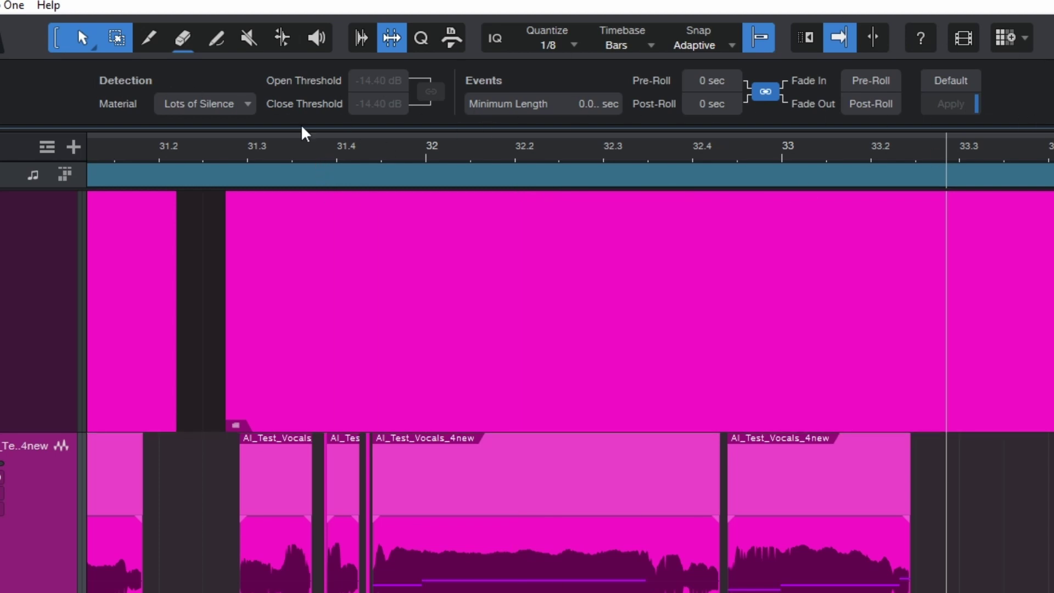
pyautogui.click(226, 104)
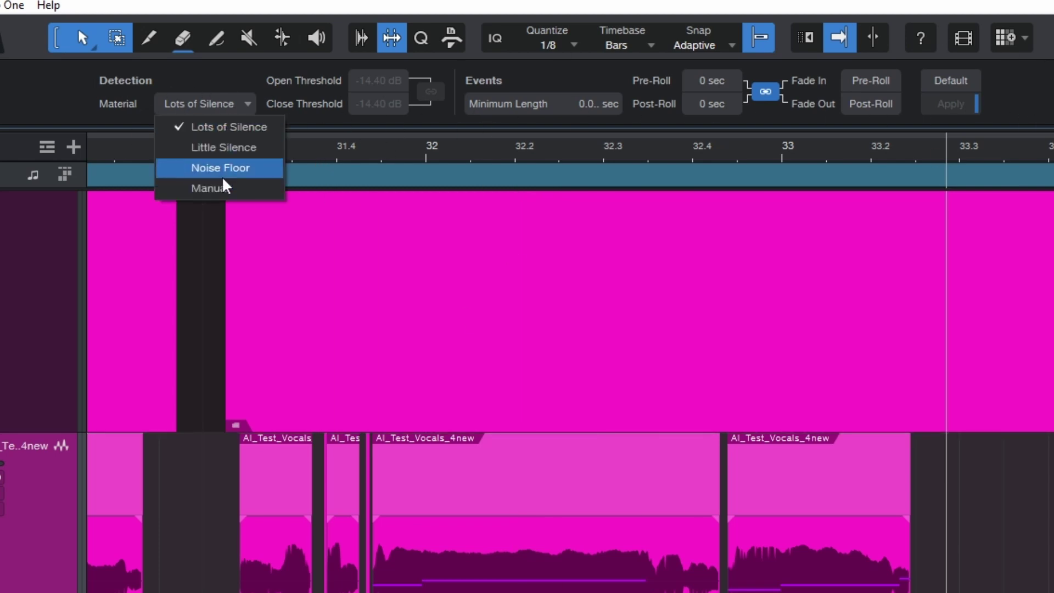
pyautogui.click(212, 189)
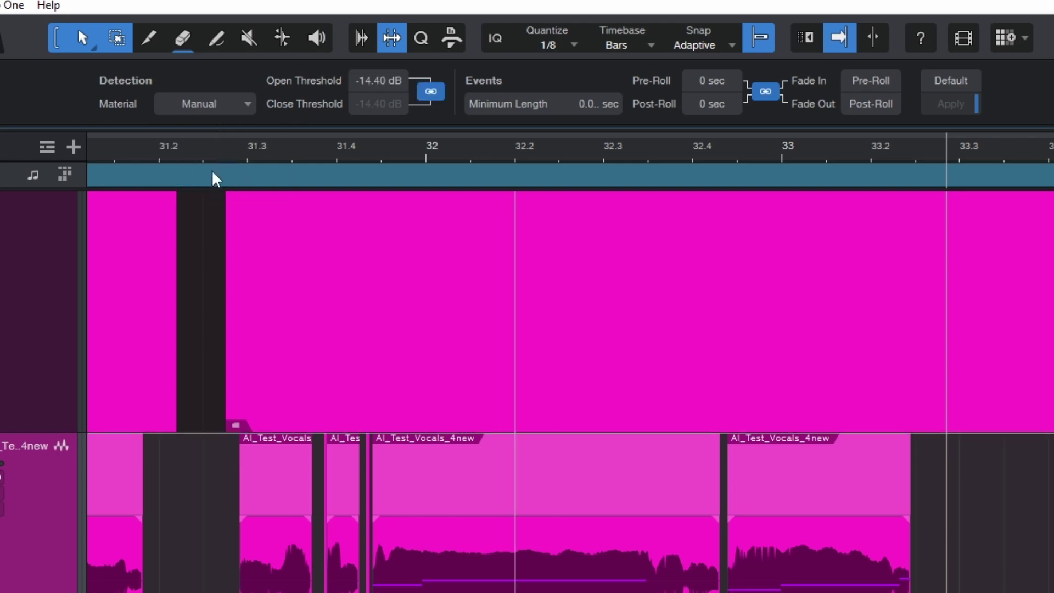
pyautogui.click(215, 107)
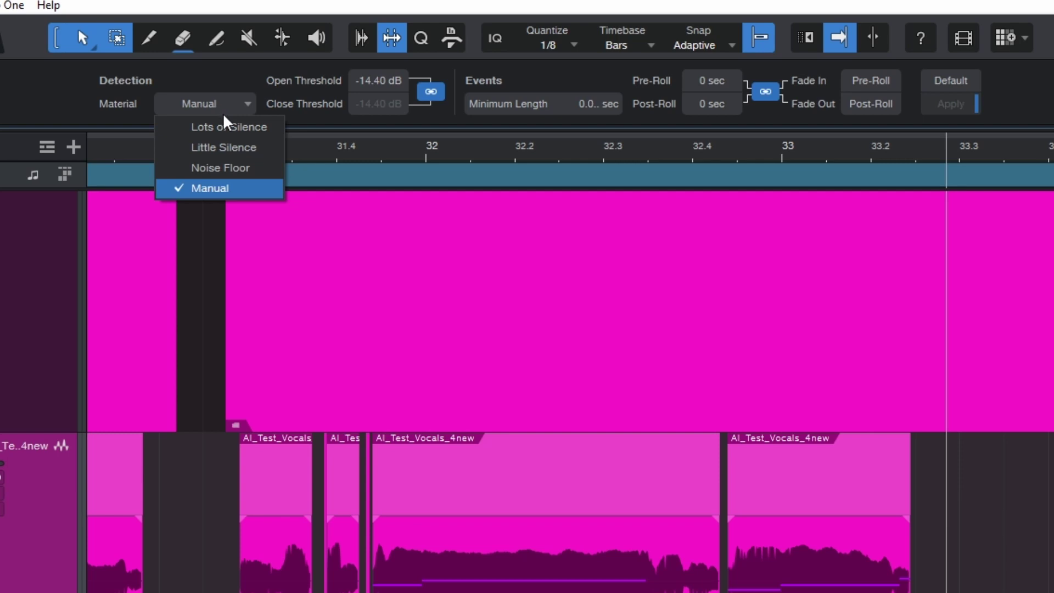
pyautogui.click(235, 151)
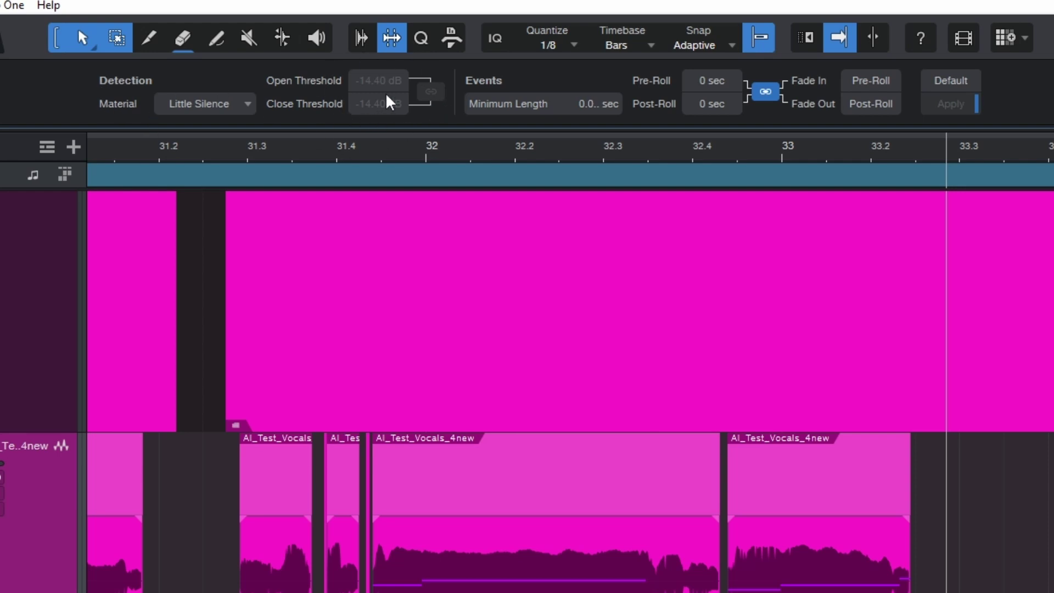
pyautogui.click(230, 107)
pyautogui.click(223, 149)
pyautogui.moveTo(504, 113); pyautogui.dragTo(466, 115)
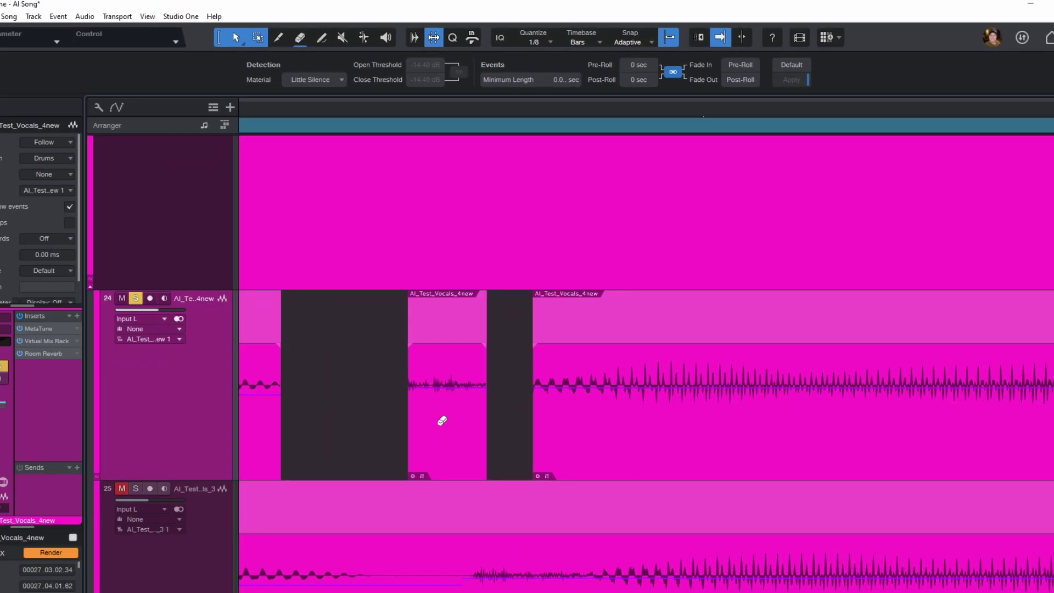
pyautogui.click(403, 549)
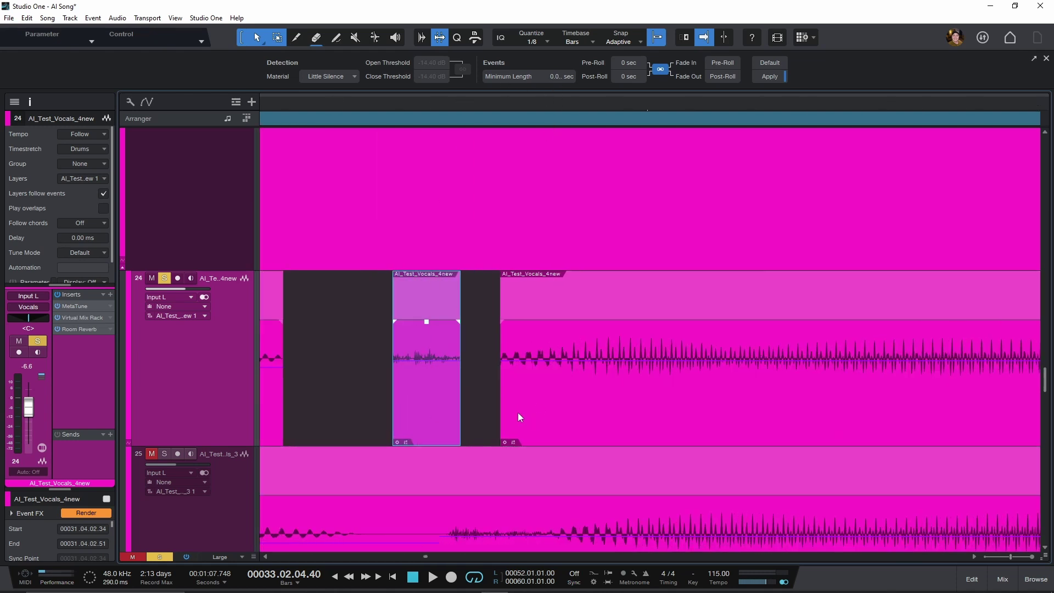
pyautogui.scroll(-3, 484, 390)
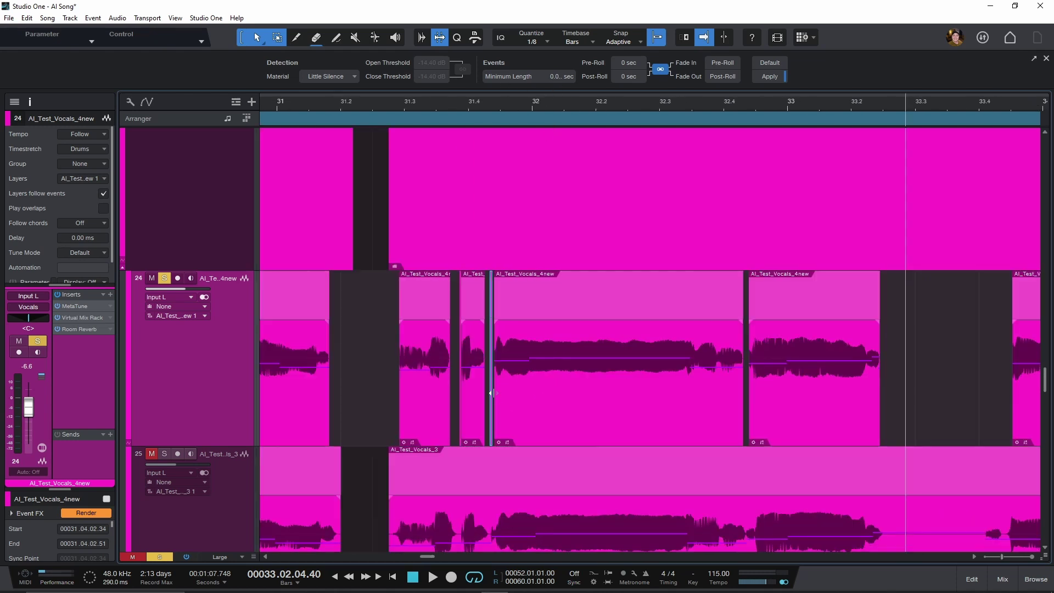
pyautogui.scroll(-3, 783, 384)
pyautogui.click(950, 360)
# Step: Undo the split, keep Little Silence, raise Minimum Length to ~0.3 s, and set 0.1 s pre/post-roll
pyautogui.press('g')
pyautogui.scroll(3, 676, 346)
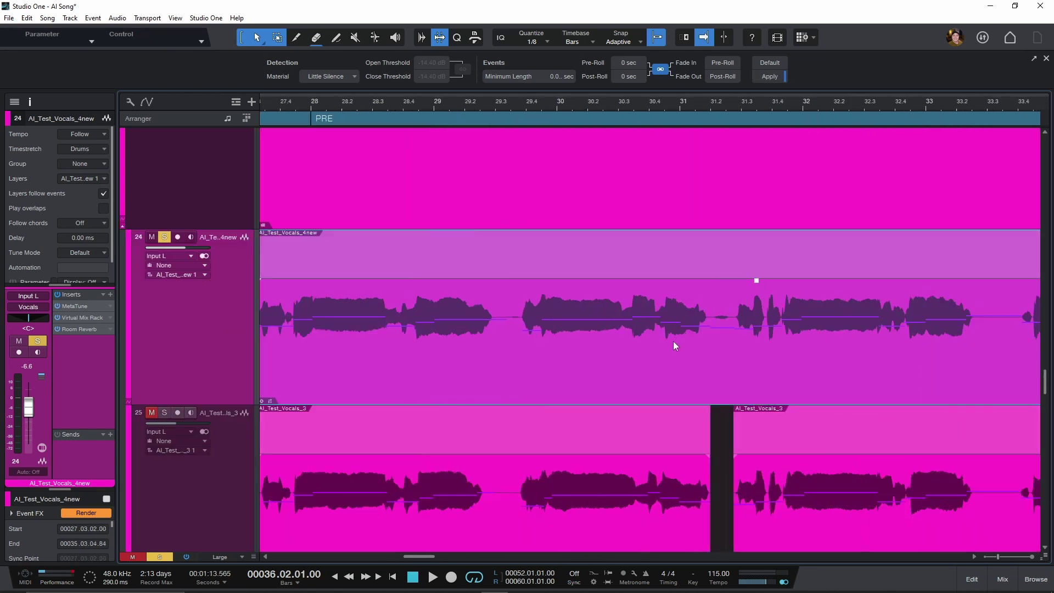
pyautogui.click(328, 77)
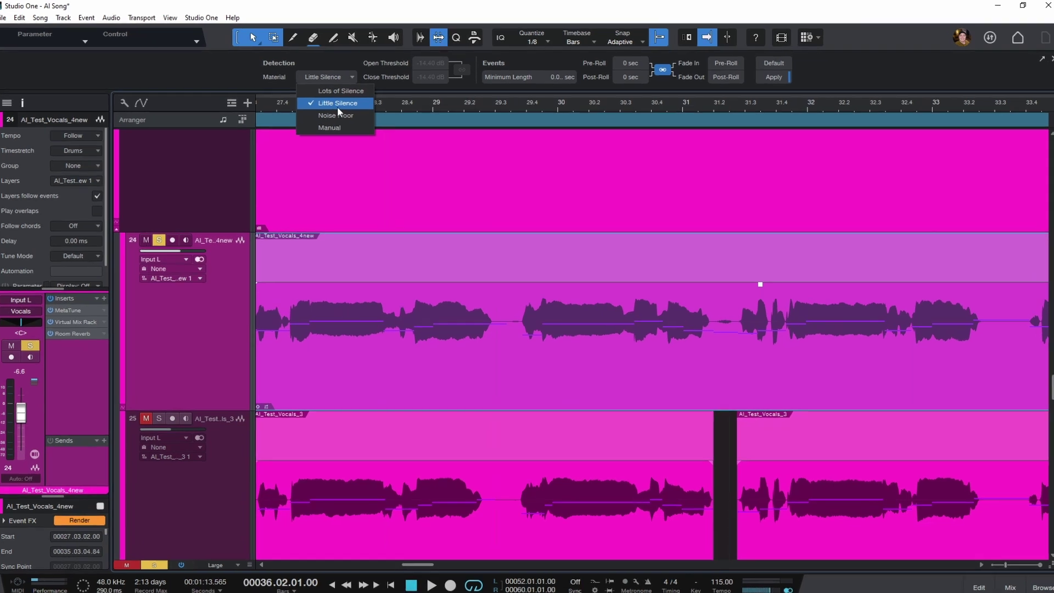
pyautogui.click(339, 105)
pyautogui.moveTo(508, 113); pyautogui.dragTo(582, 154)
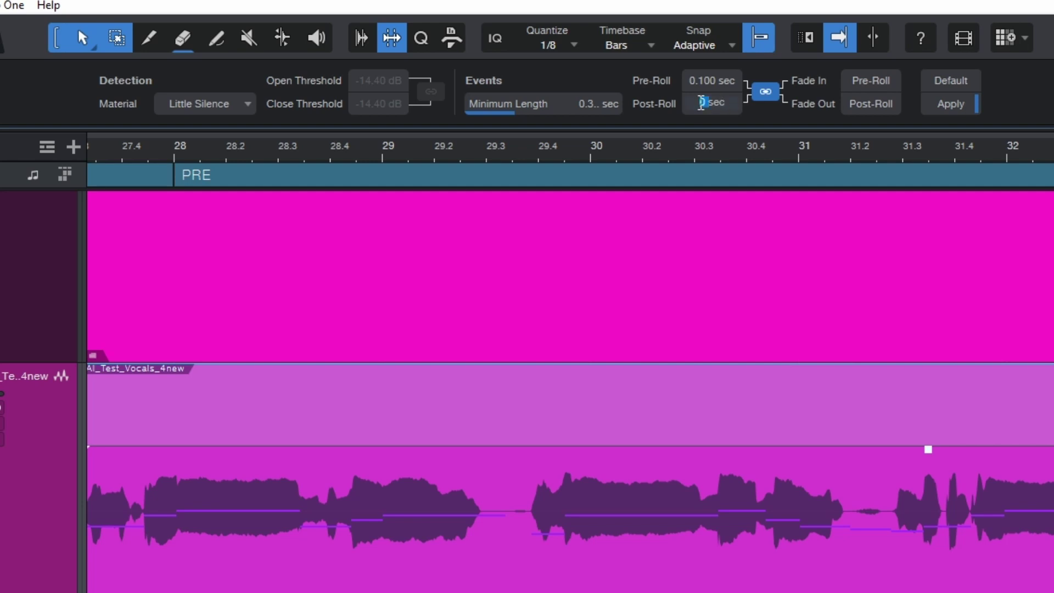
pyautogui.press('space')
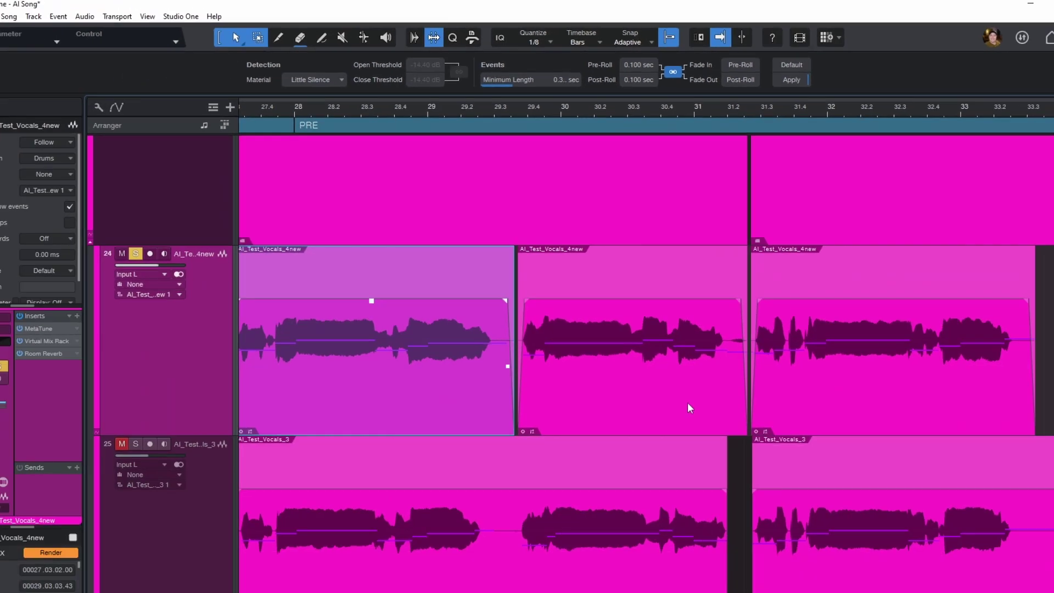
pyautogui.scroll(3, 767, 356)
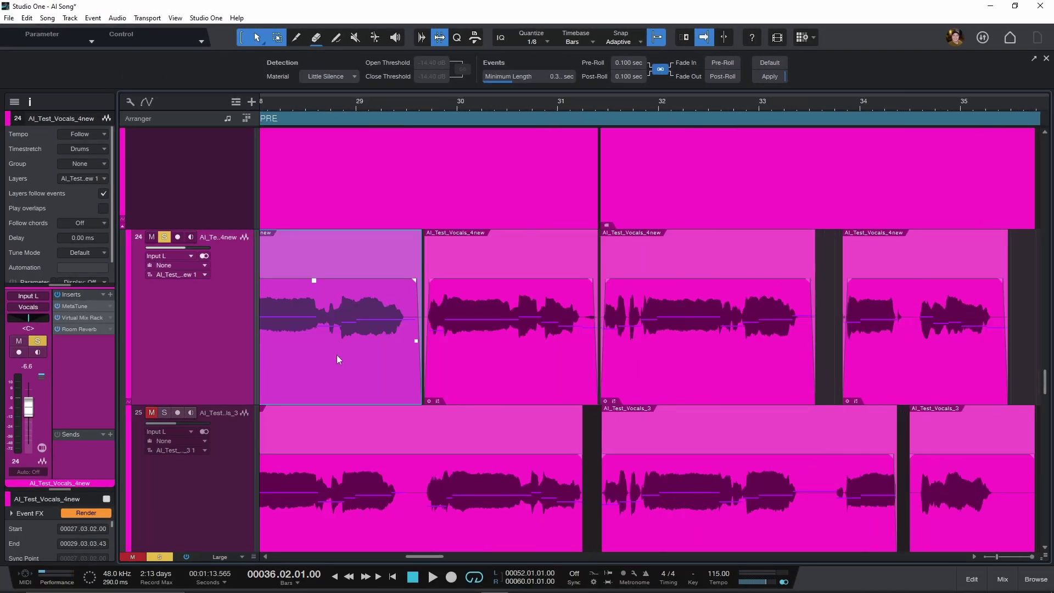
pyautogui.scroll(3, 541, 358)
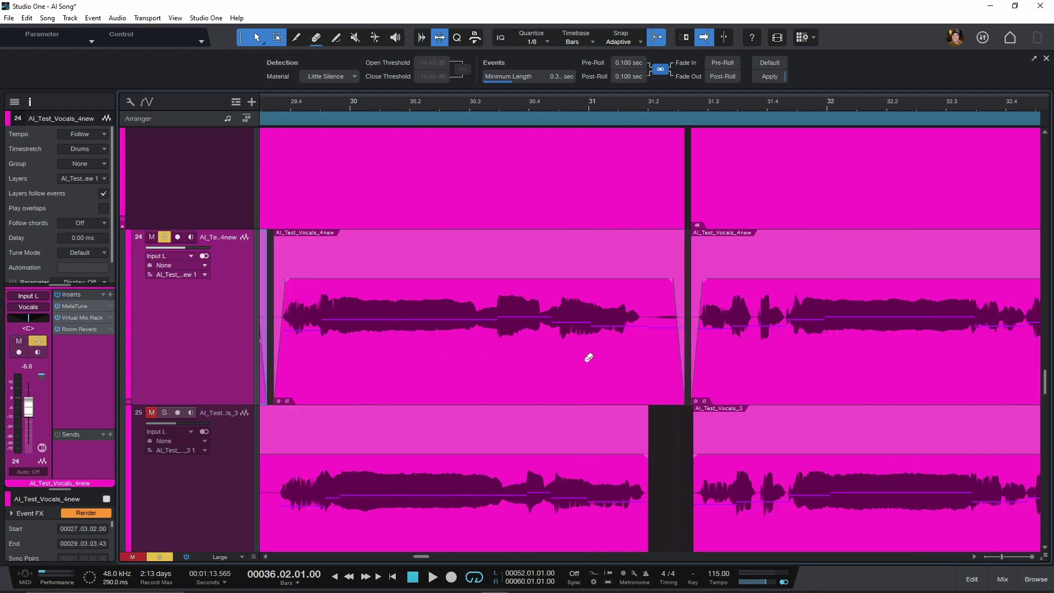
pyautogui.scroll(-3, 666, 351)
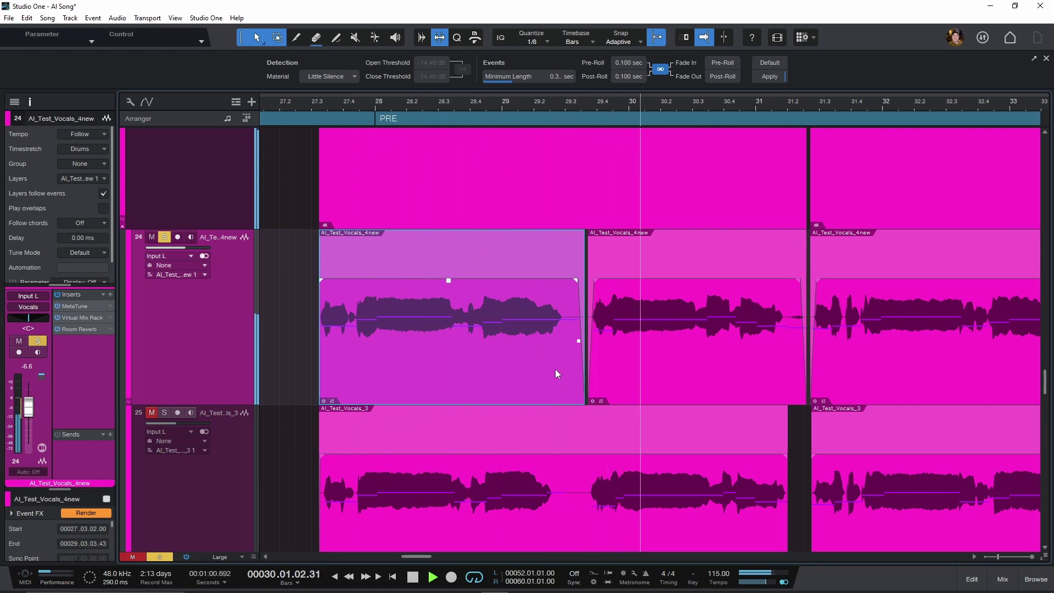
pyautogui.hscroll(3, 555, 369)
pyautogui.hscroll(2, 570, 367)
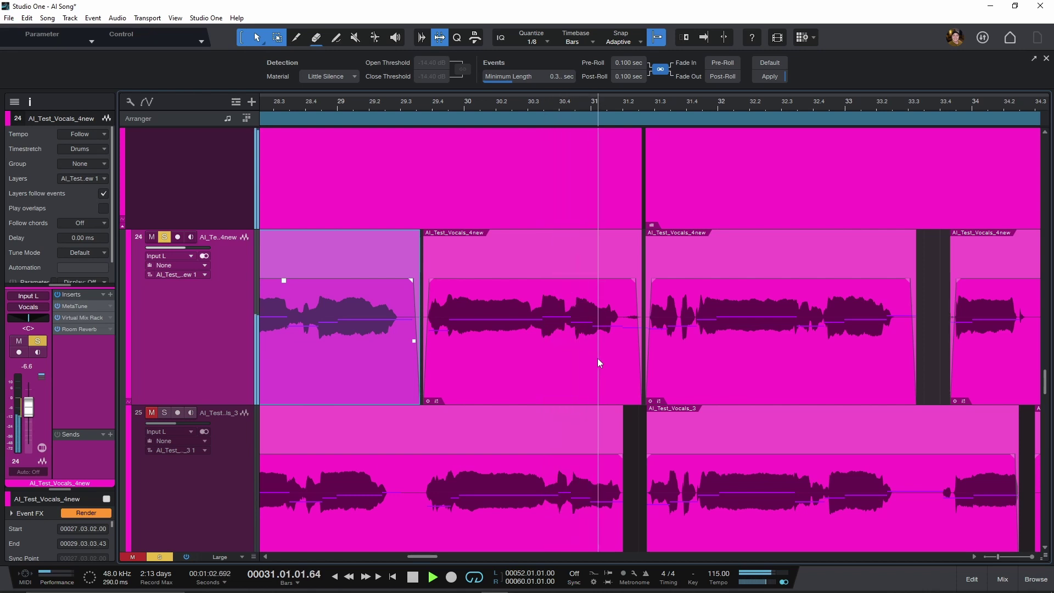
pyautogui.hscroll(4, 598, 356)
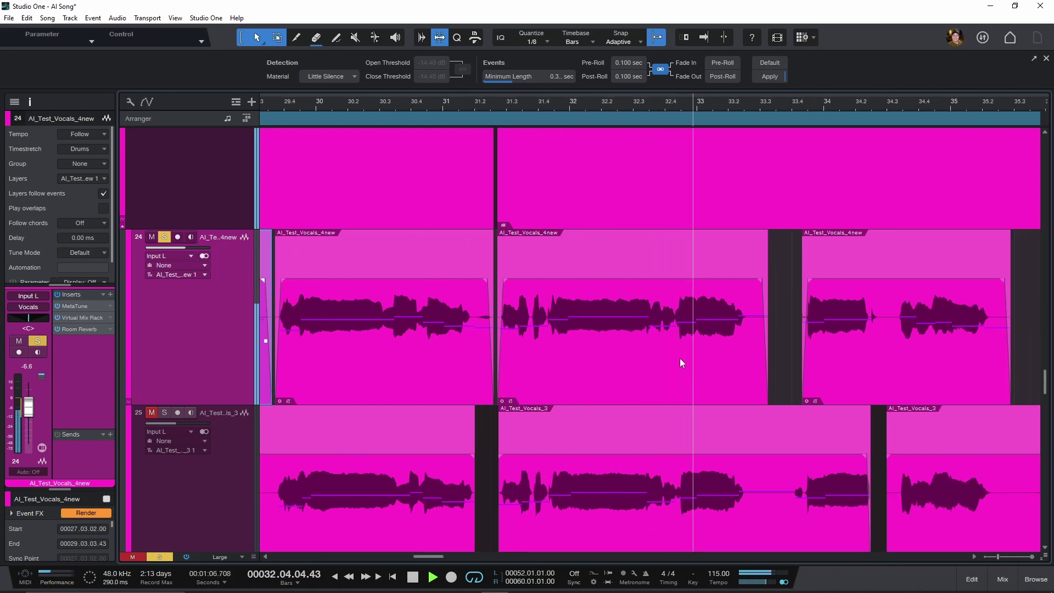
pyautogui.hscroll(1, 680, 358)
pyautogui.hscroll(2, 680, 357)
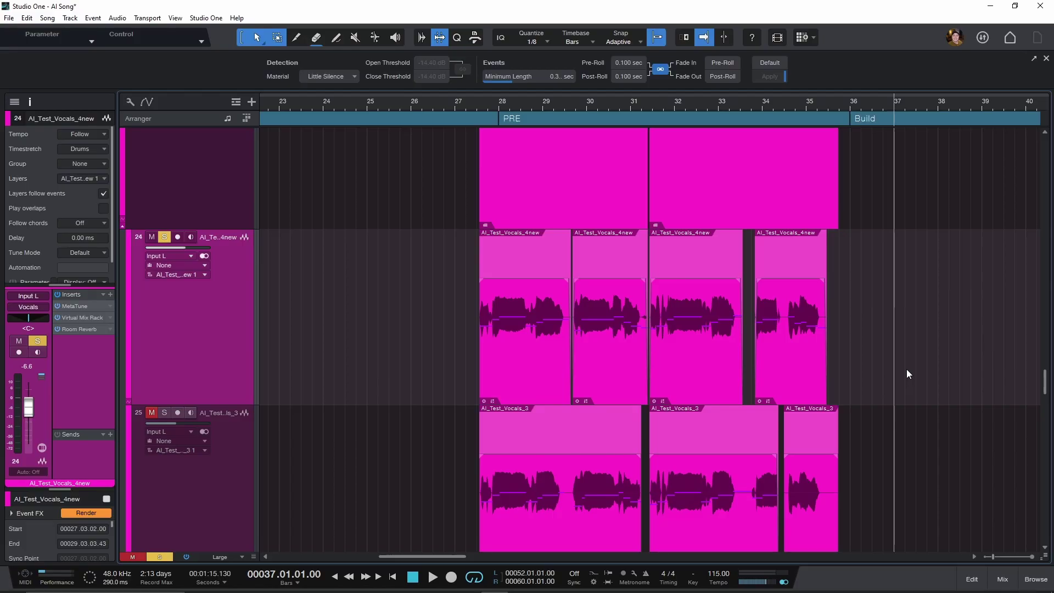
# Step: Undo the split, switch Material to Manual at -14.40 dB, adjust Minimum Length, and apply
pyautogui.hotkey('ctrl', 'z')
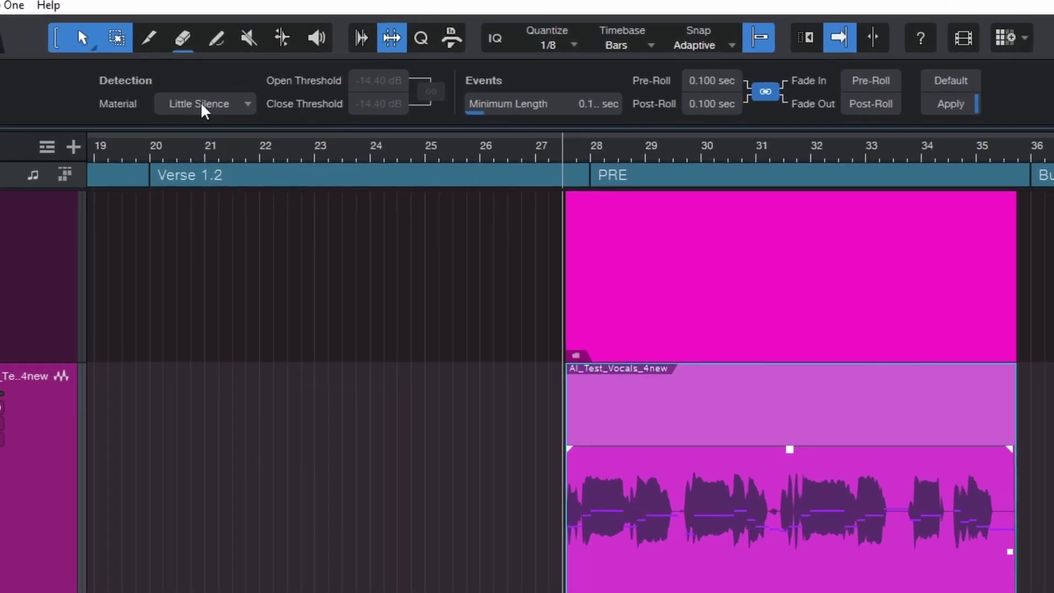
pyautogui.click(238, 98)
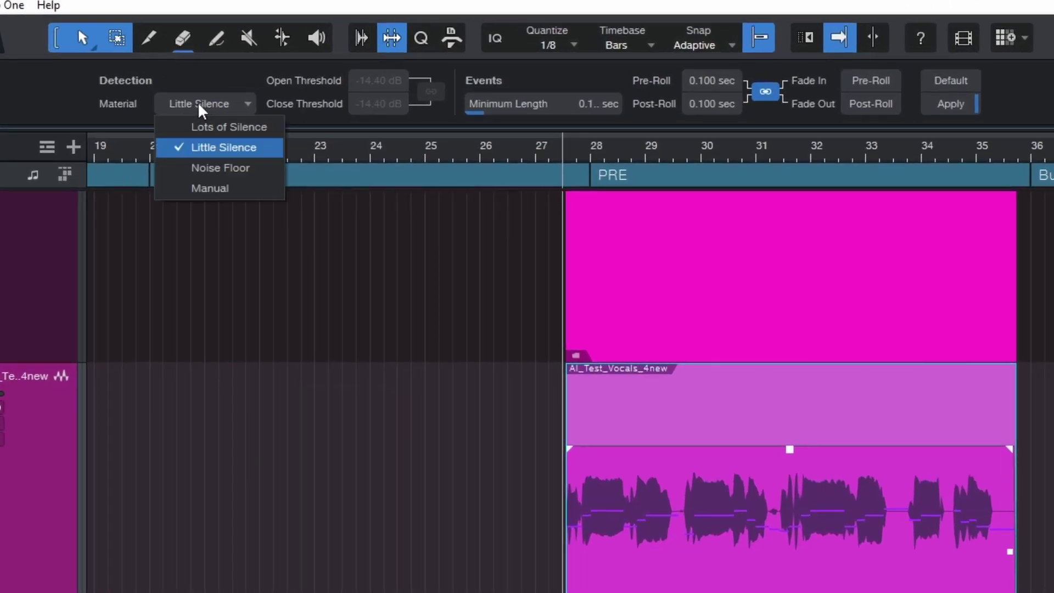
pyautogui.click(195, 188)
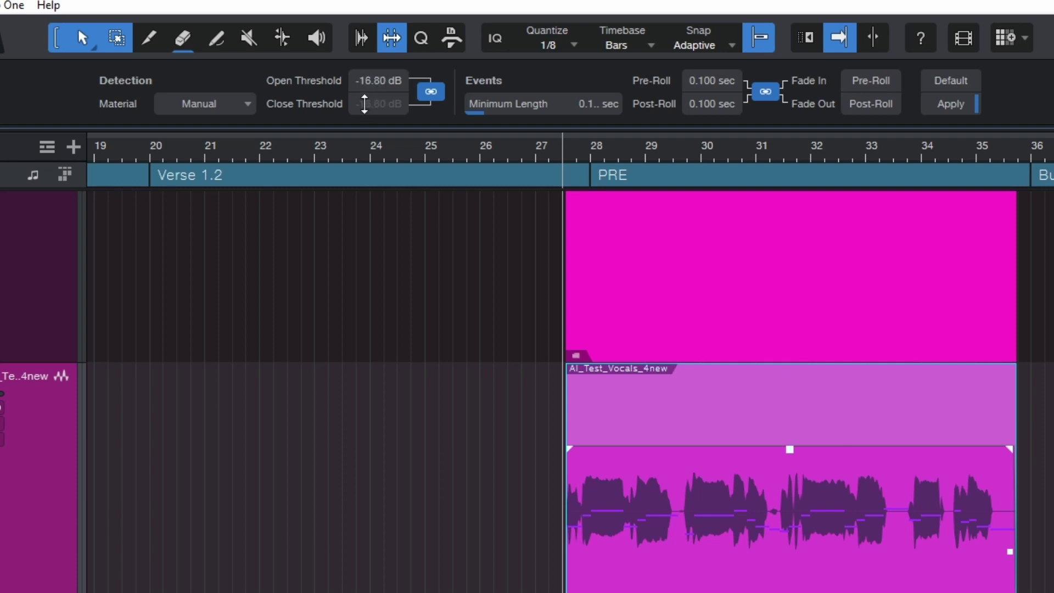
pyautogui.moveTo(527, 105); pyautogui.dragTo(557, 138)
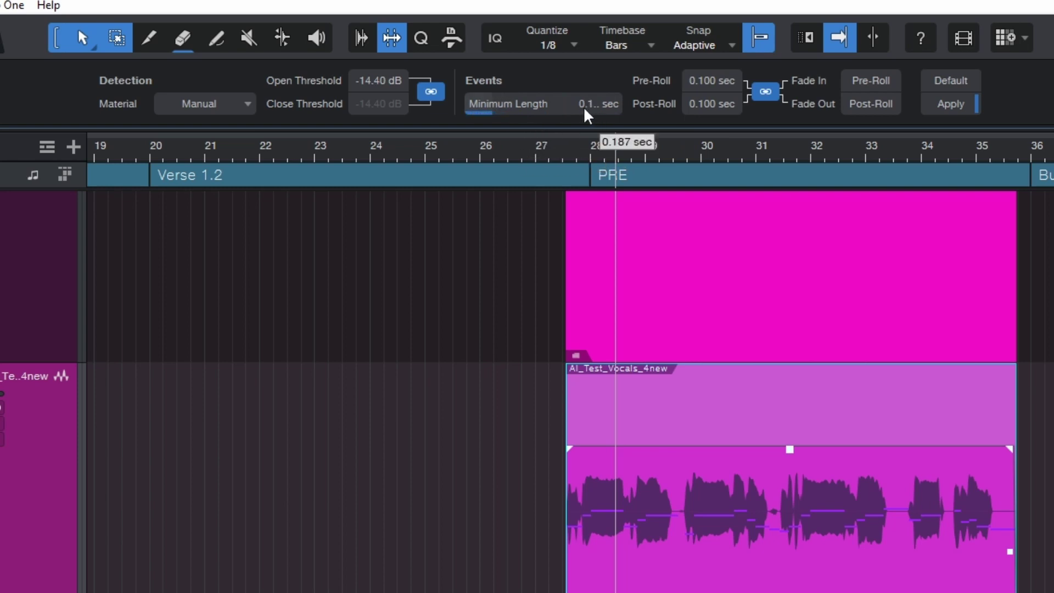
pyautogui.scroll(3, 855, 535)
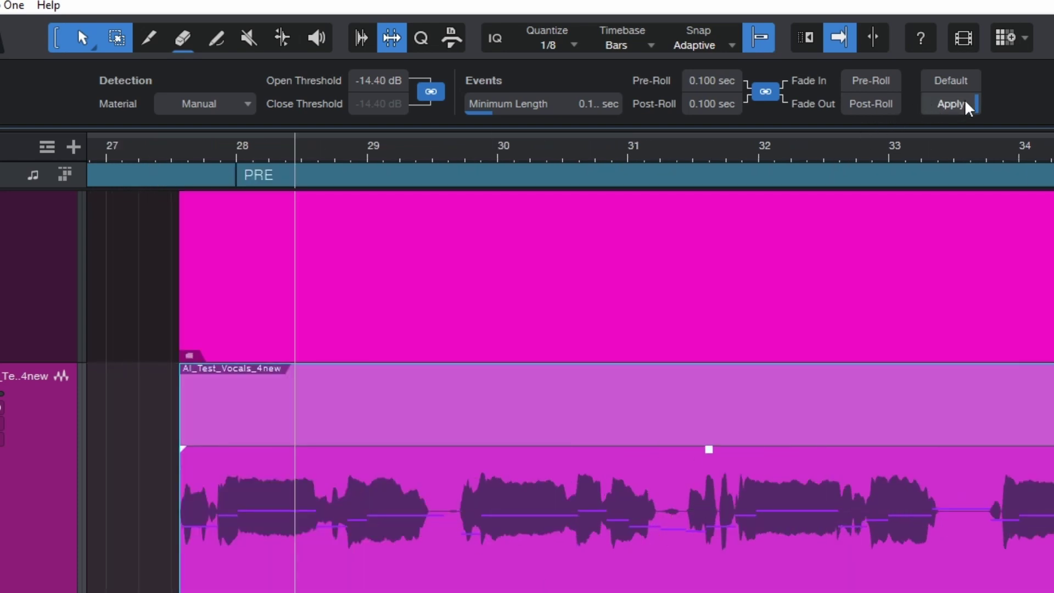
pyautogui.click(950, 104)
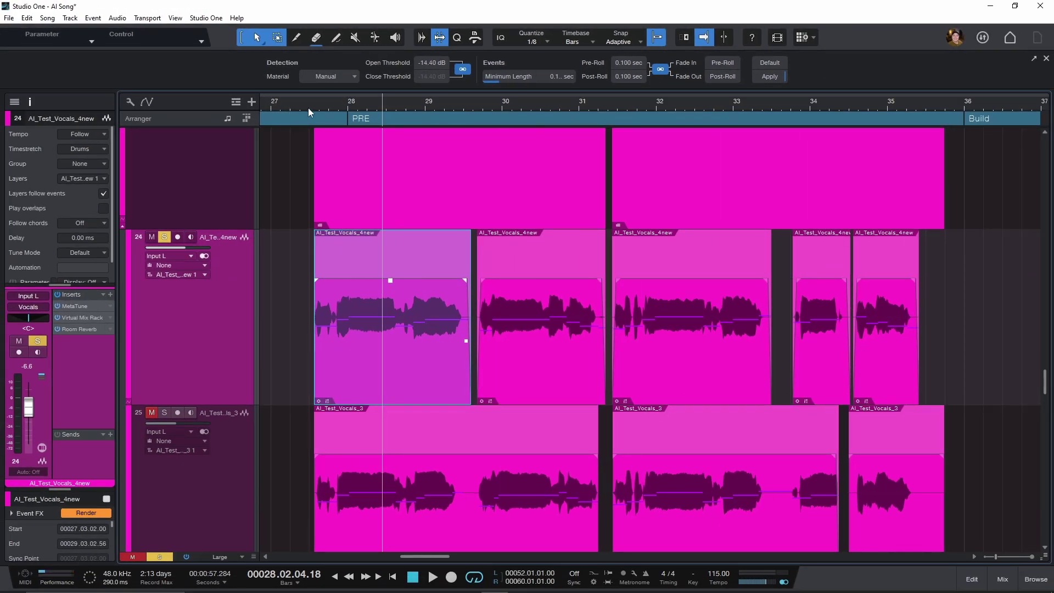
# Step: Play back the split vocal clips
pyautogui.press('space')
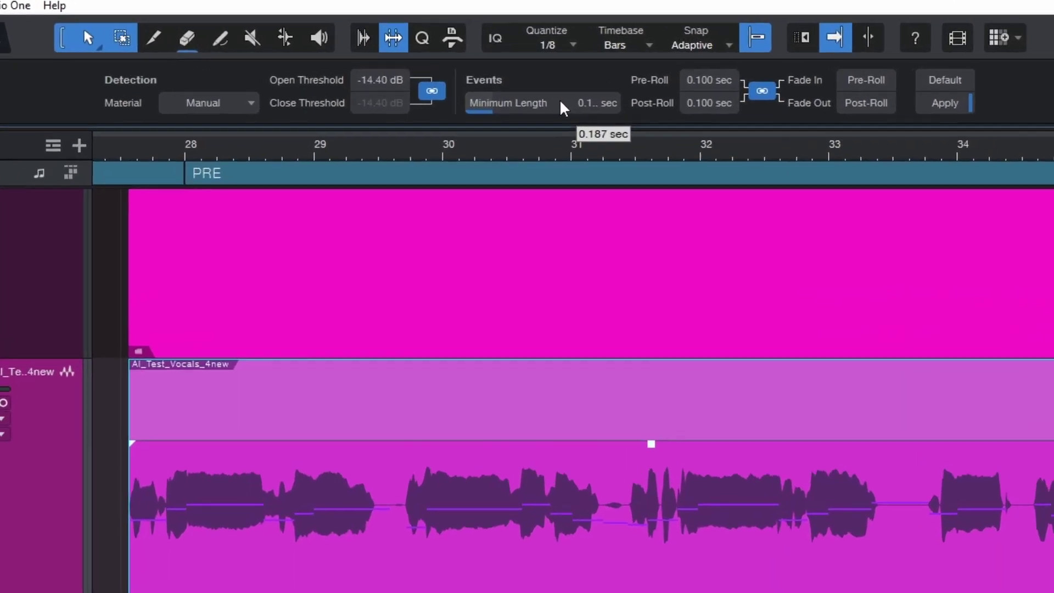
# Step: Lower Minimum Length to about 0.087 s, reapply Strip Silence, and play from near bar 28.9
pyautogui.moveTo(560, 102); pyautogui.dragTo(543, 102)
pyautogui.click(948, 104)
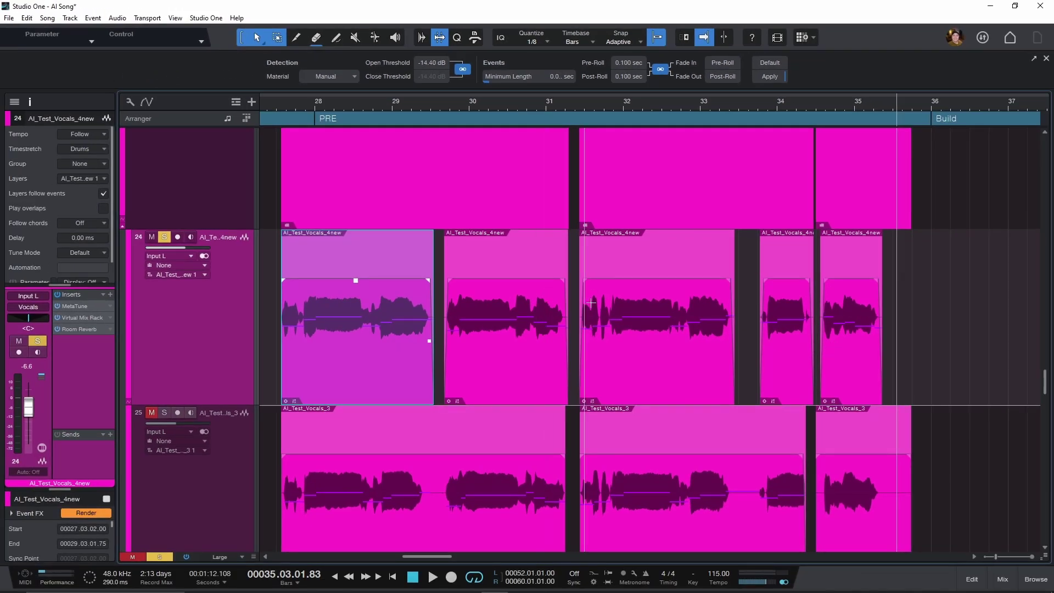
pyautogui.click(380, 105)
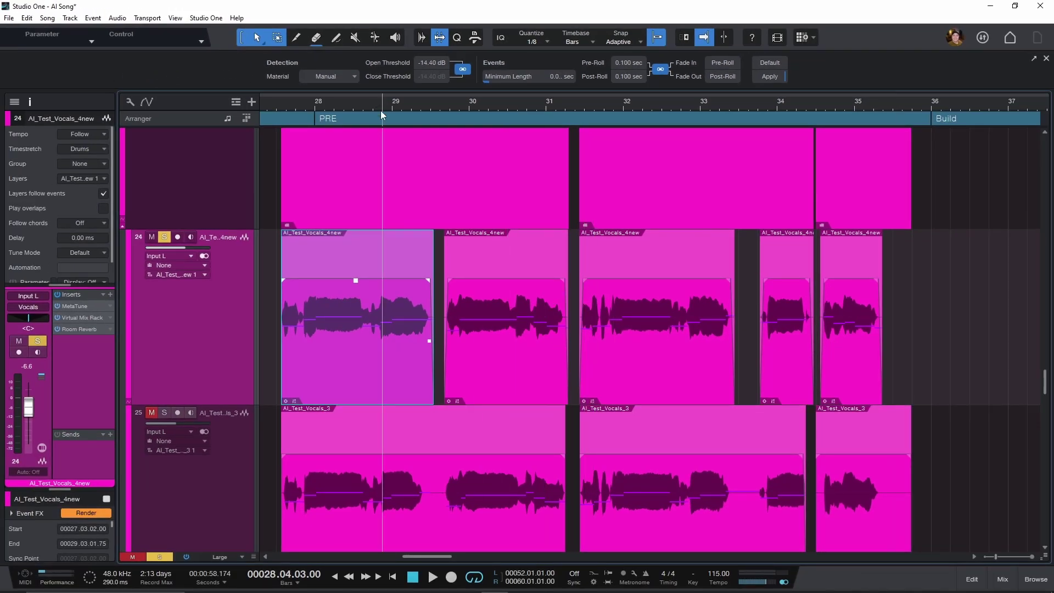
pyautogui.press('space')
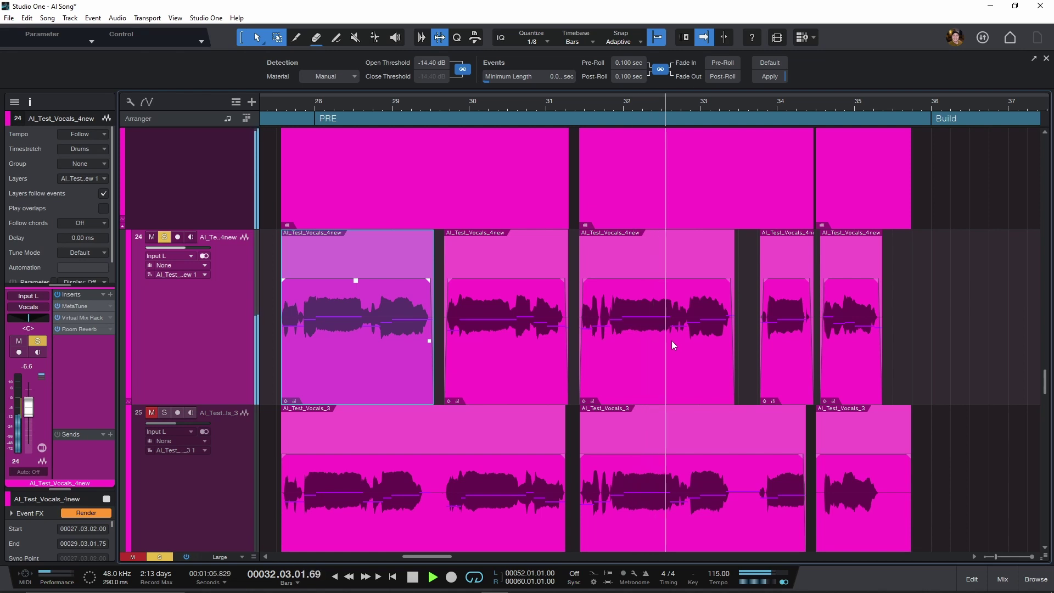
# Step: Unsolo track 24 to hear all vocals together, turn off Autoscroll, and stop playback
pyautogui.click(164, 236)
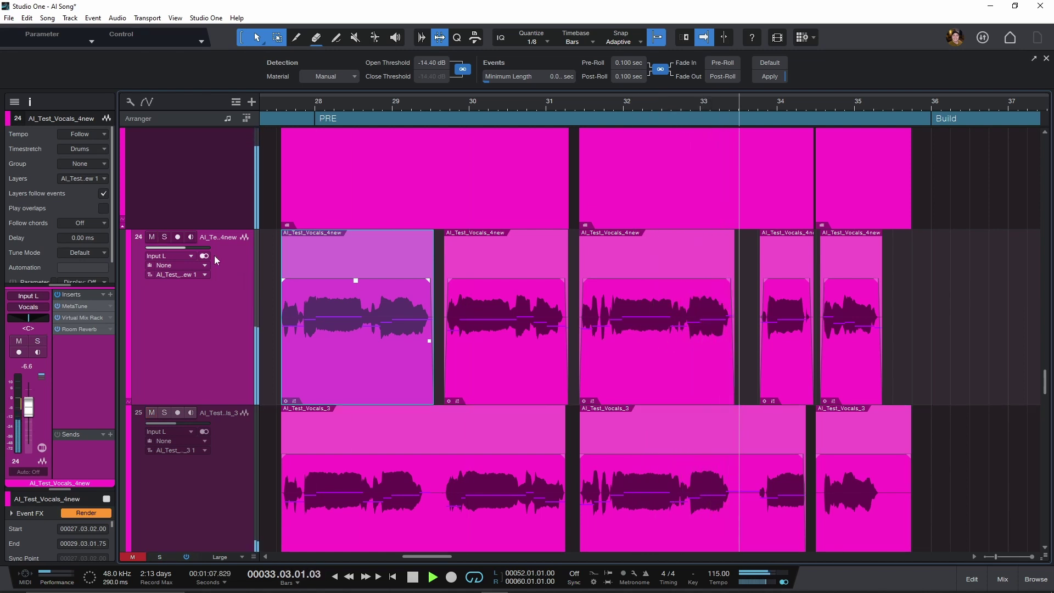
pyautogui.scroll(-6, 527, 341)
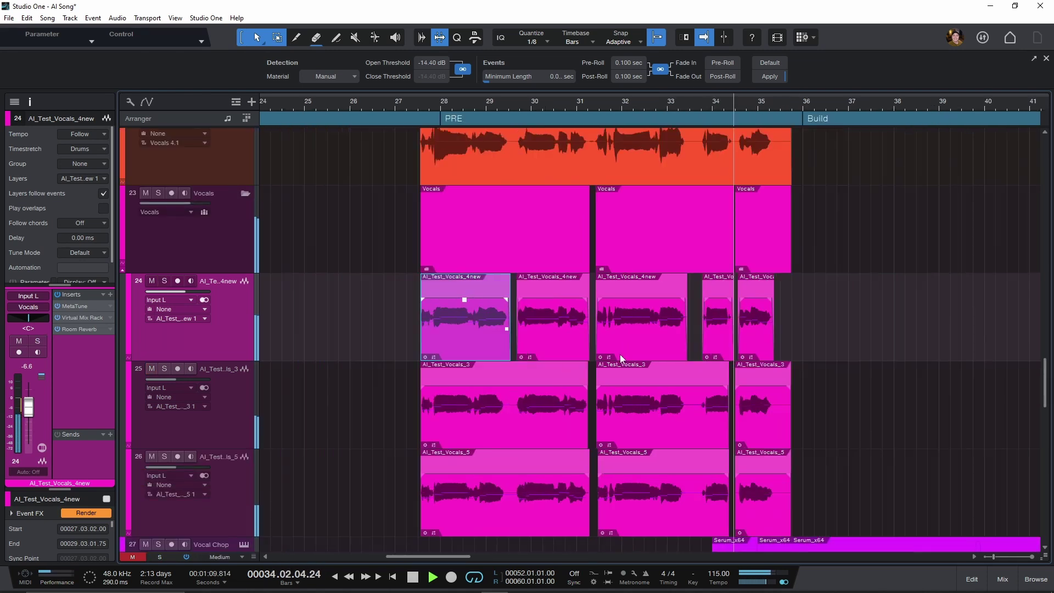
pyautogui.press('f')
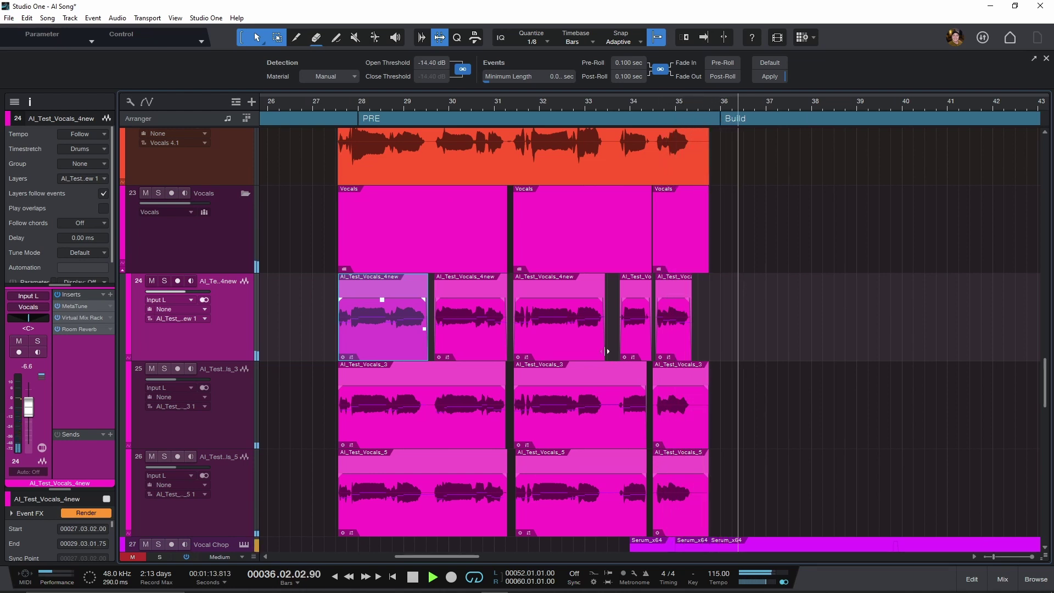
pyautogui.press('space')
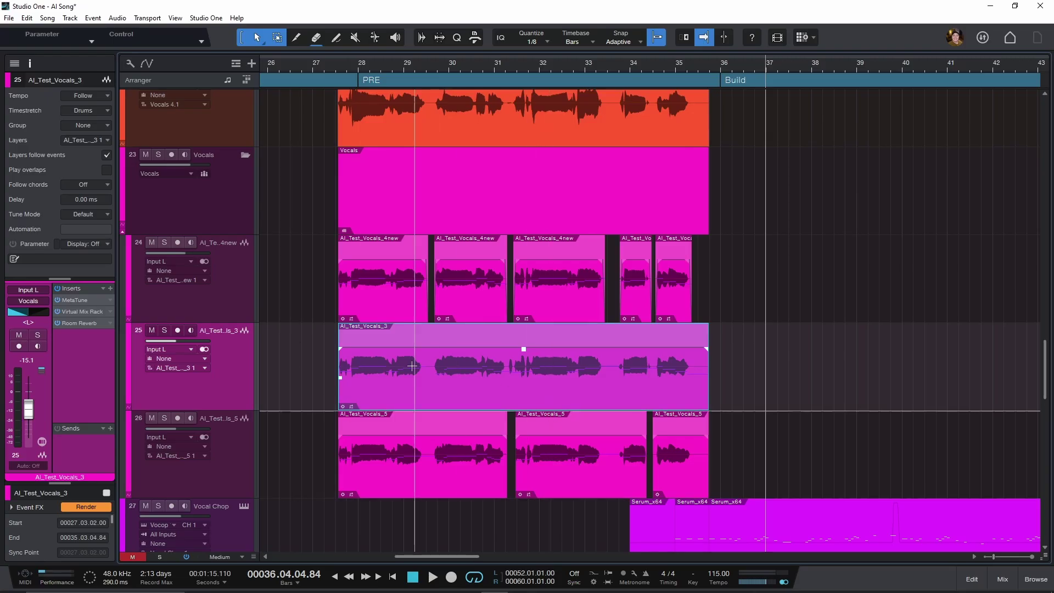
# Step: After undoing a trial split, split AI_Test_Vocals_3 and AI_Test_Vocals_5 into phrases matching track 24's clips
pyautogui.click(439, 38)
pyautogui.click(439, 38)
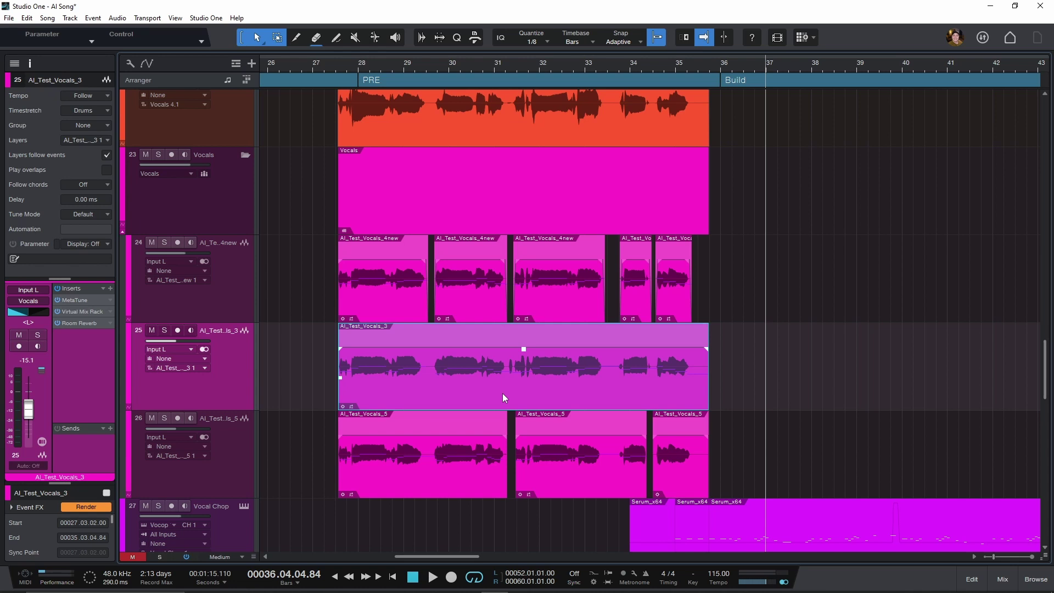
pyautogui.hotkey('ctrl', 'shift', 'x')
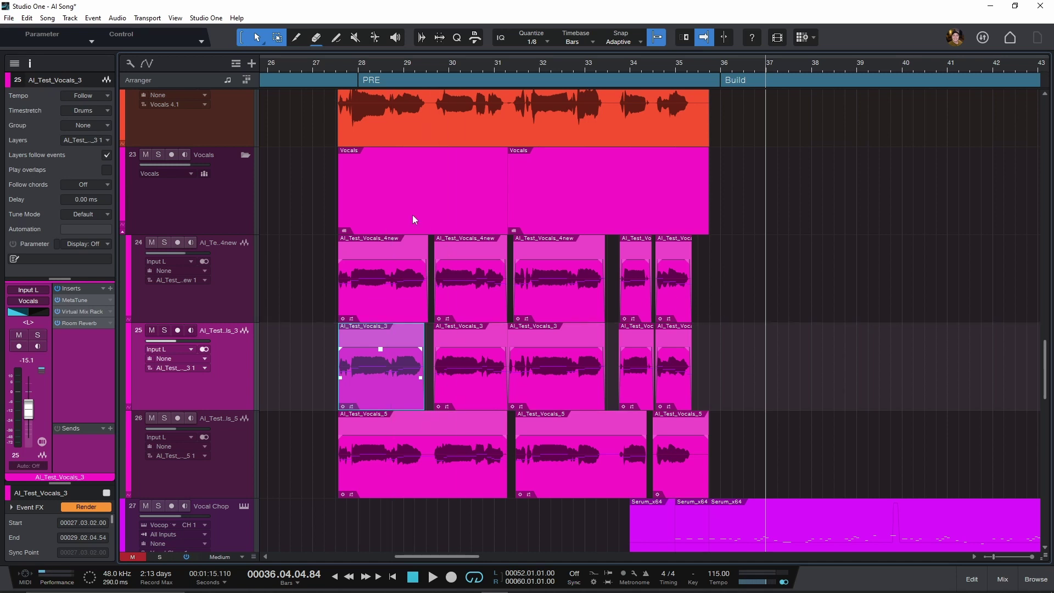
pyautogui.hotkey('ctrl', 'z')
pyautogui.moveTo(714, 409); pyautogui.dragTo(647, 465)
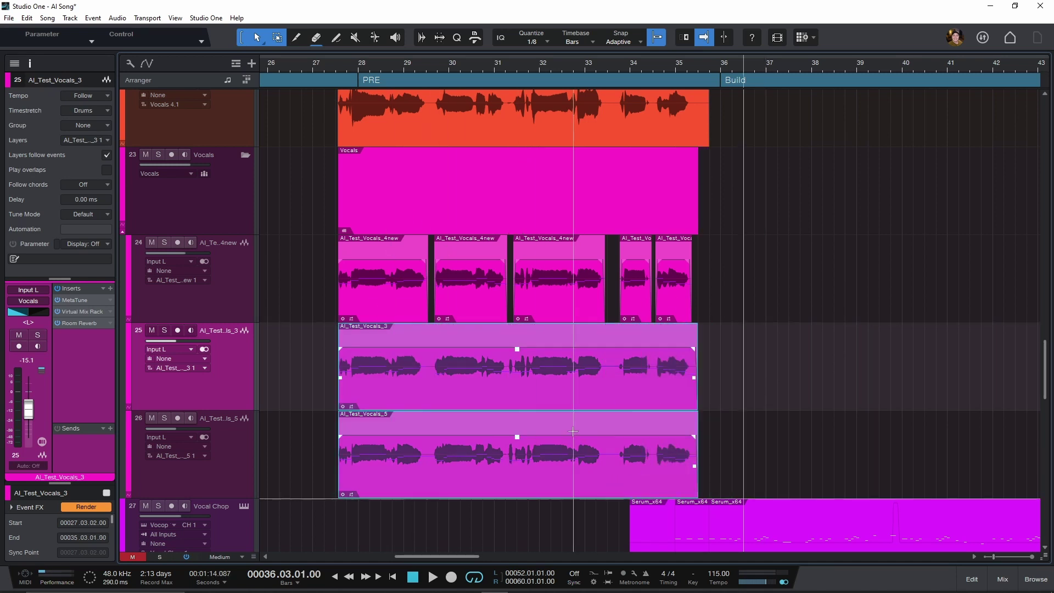
pyautogui.hotkey('ctrl', 'y')
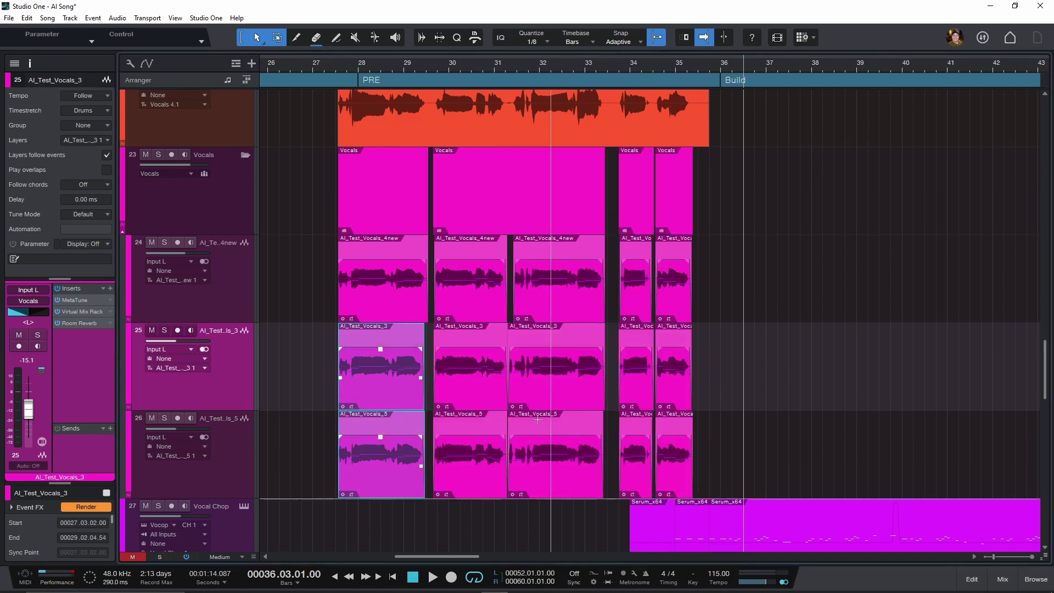